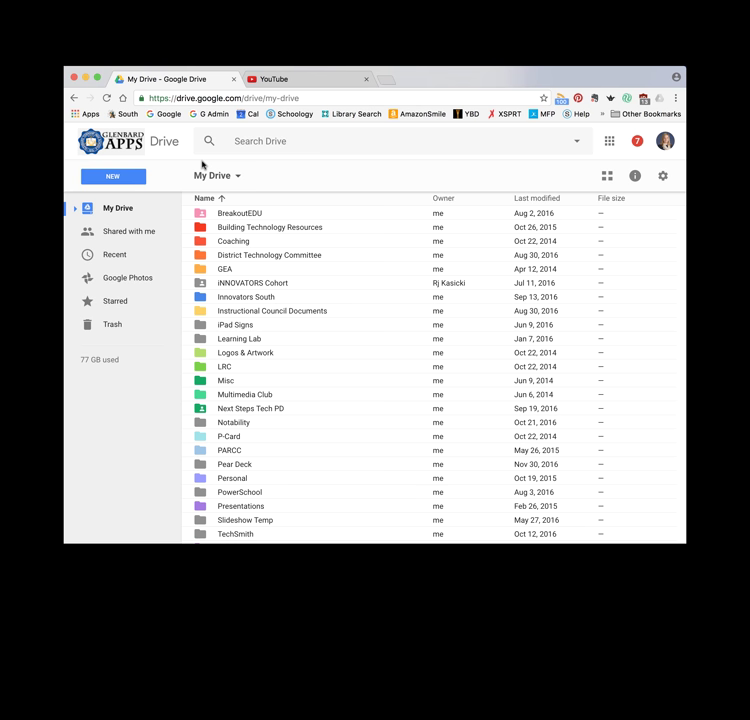
# Step: Create a new blank Google Form from Google Drive's New > More menu
pyautogui.click(322, 84)
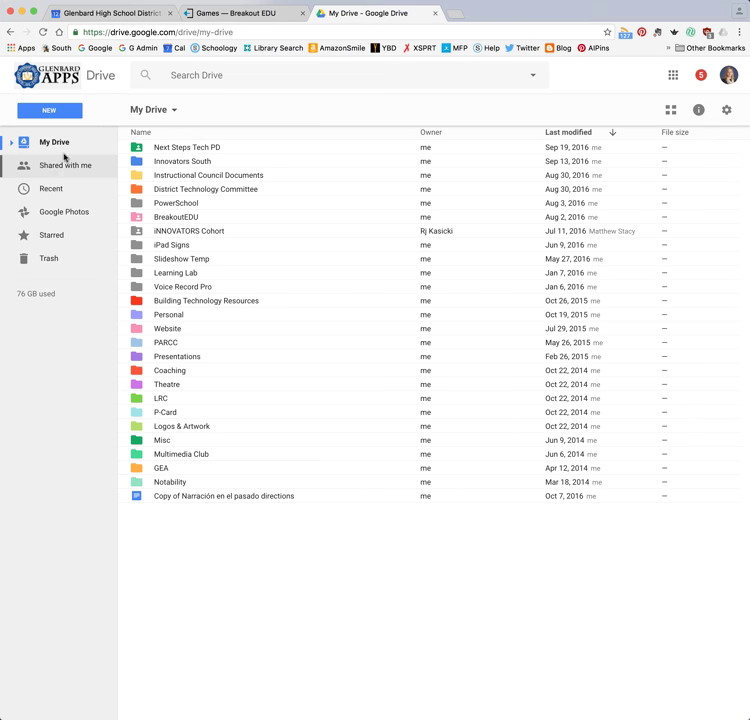
pyautogui.click(49, 111)
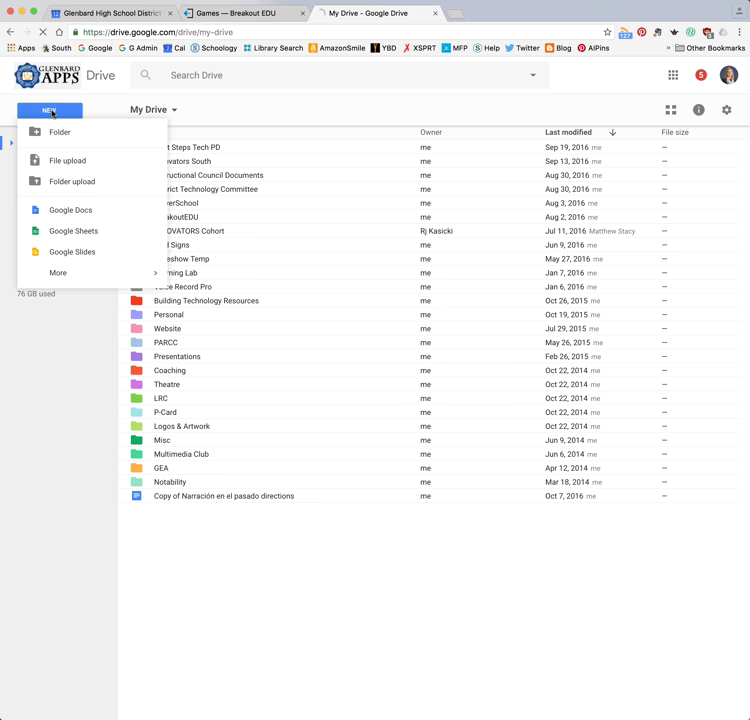
pyautogui.moveTo(66, 280)
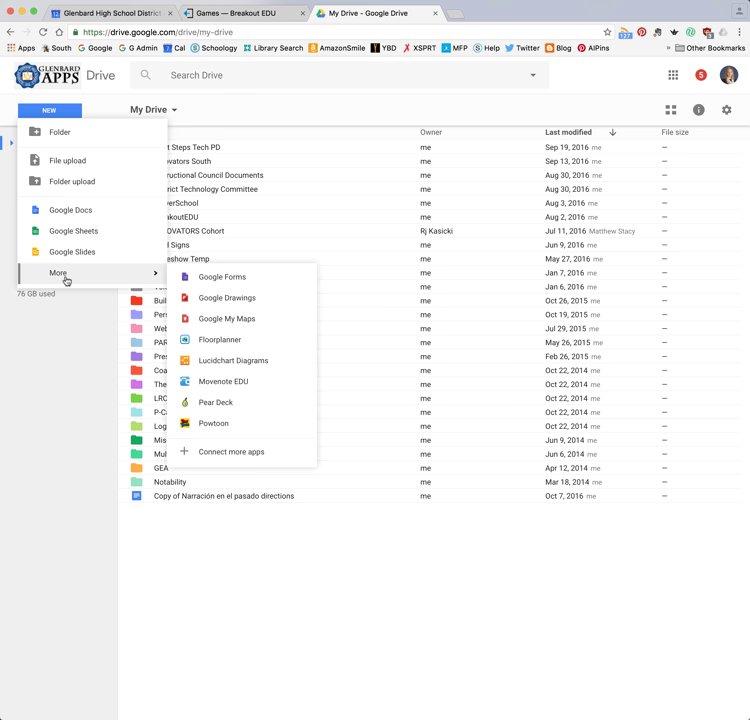
pyautogui.click(217, 284)
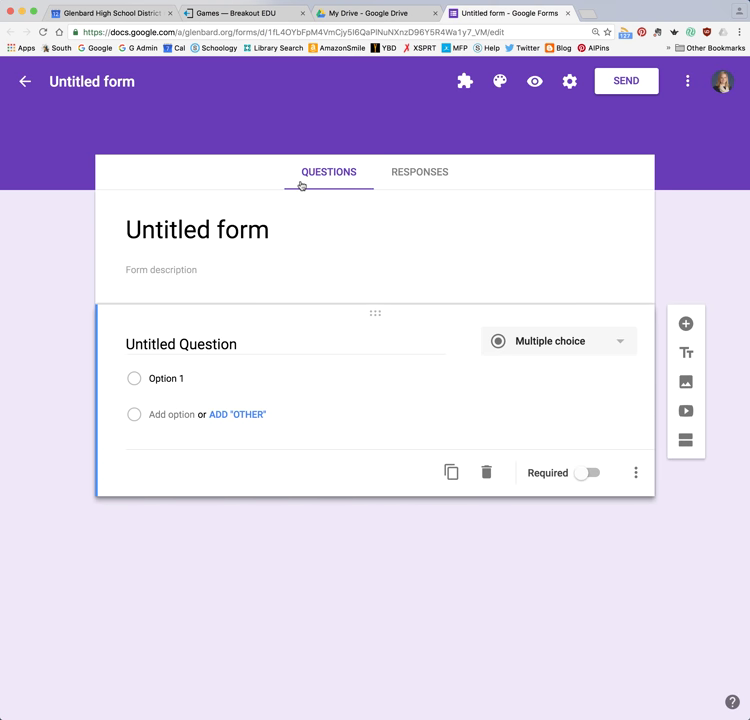
# Step: Link the form's responses to a new spreadsheet named 'Untitled form (Responses)'
pyautogui.click(426, 177)
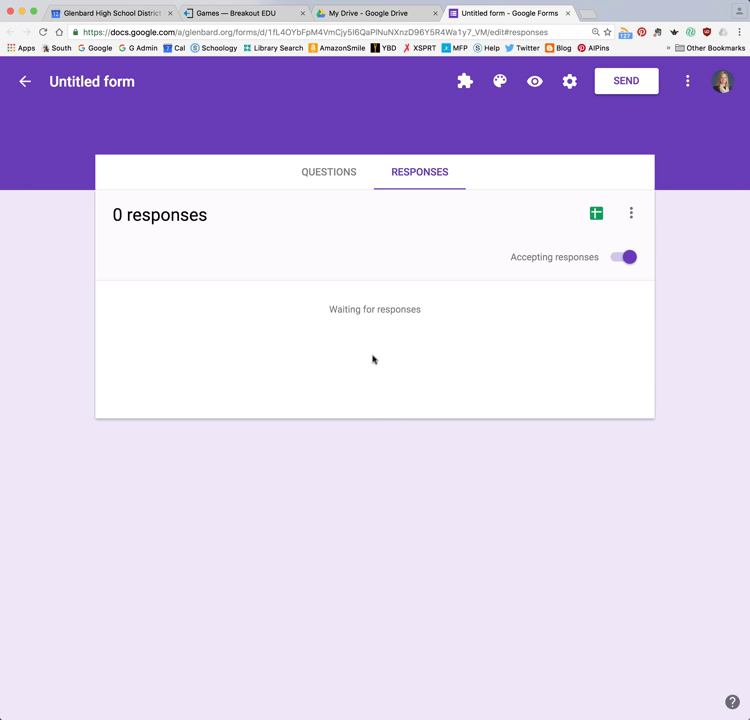
pyautogui.click(597, 215)
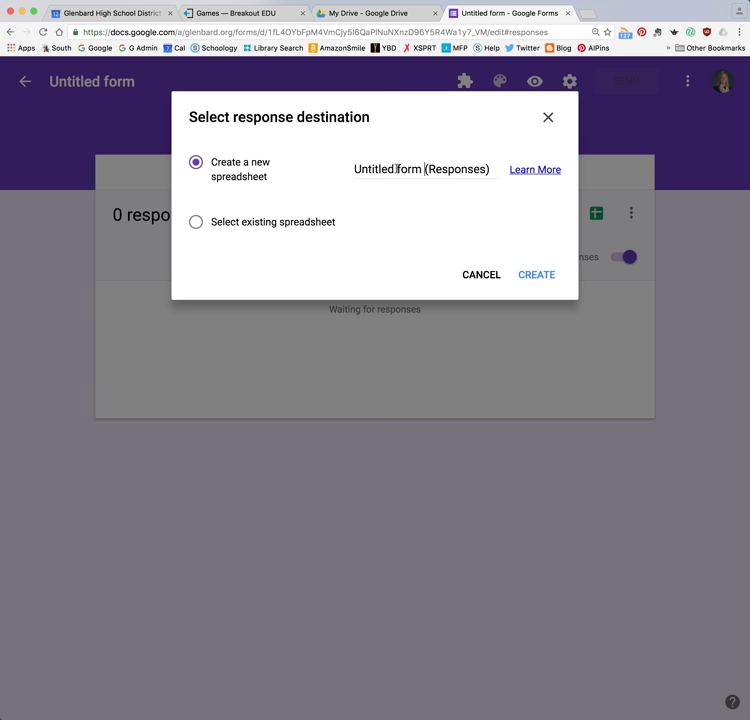
pyautogui.moveTo(425, 169); pyautogui.dragTo(321, 171)
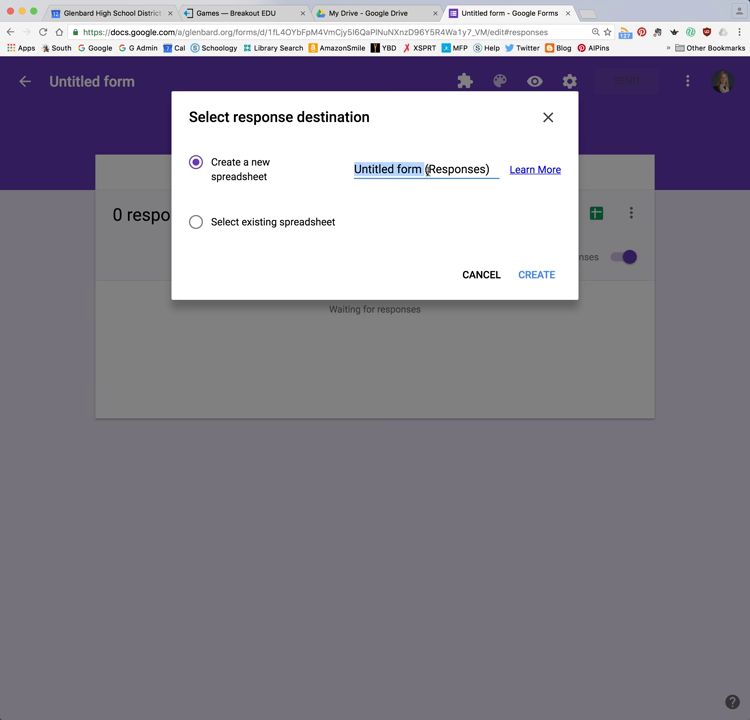
pyautogui.click(537, 275)
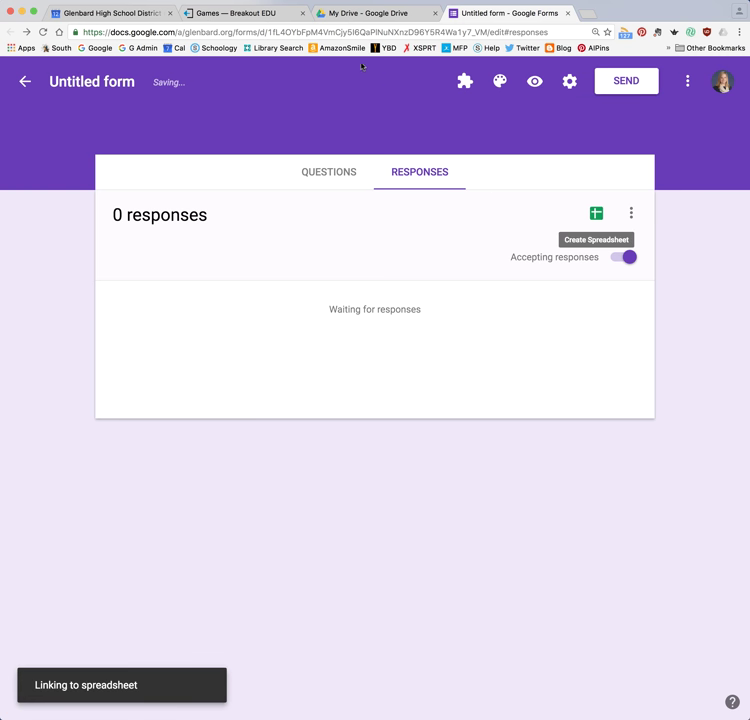
# Step: Reload My Drive, open the 'Untitled form (Responses)' spreadsheet, then return to the form
pyautogui.click(378, 15)
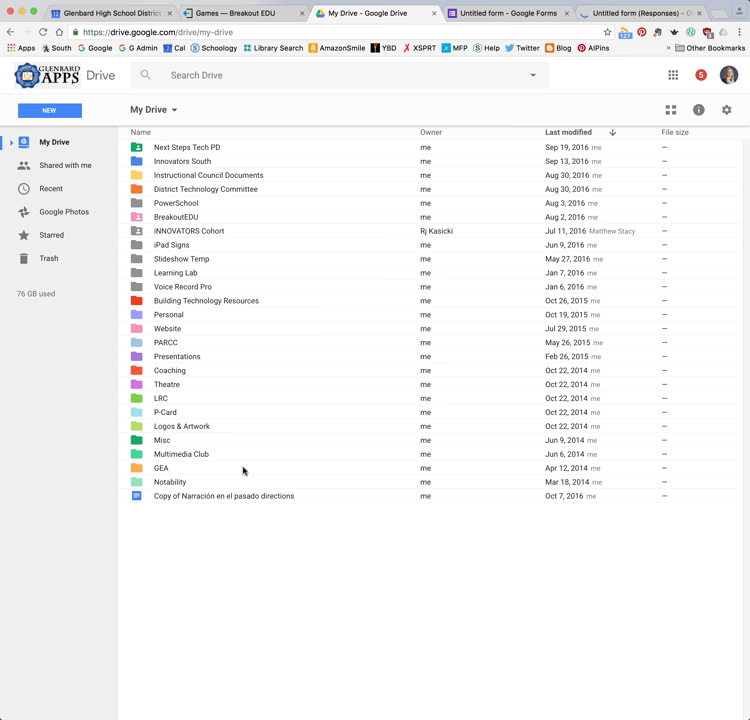
pyautogui.click(515, 14)
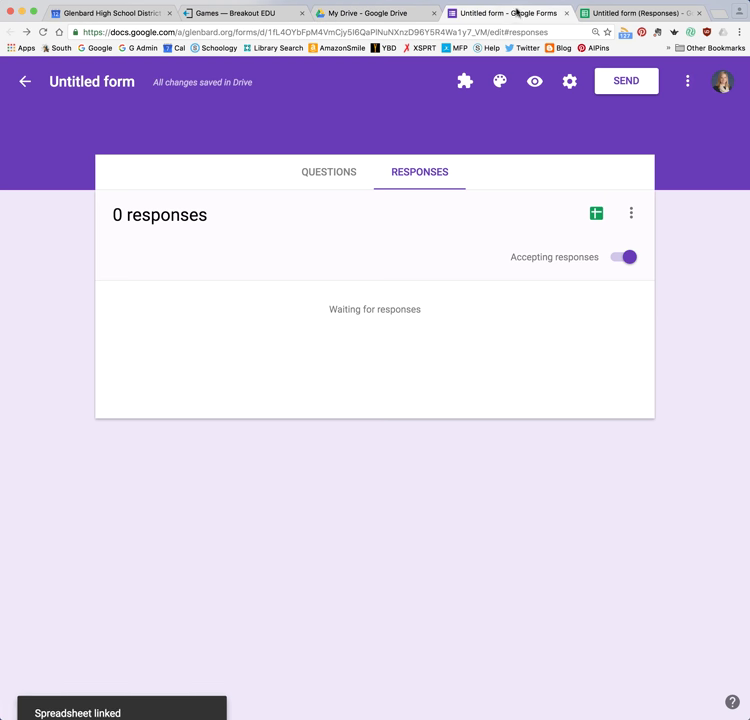
pyautogui.click(374, 14)
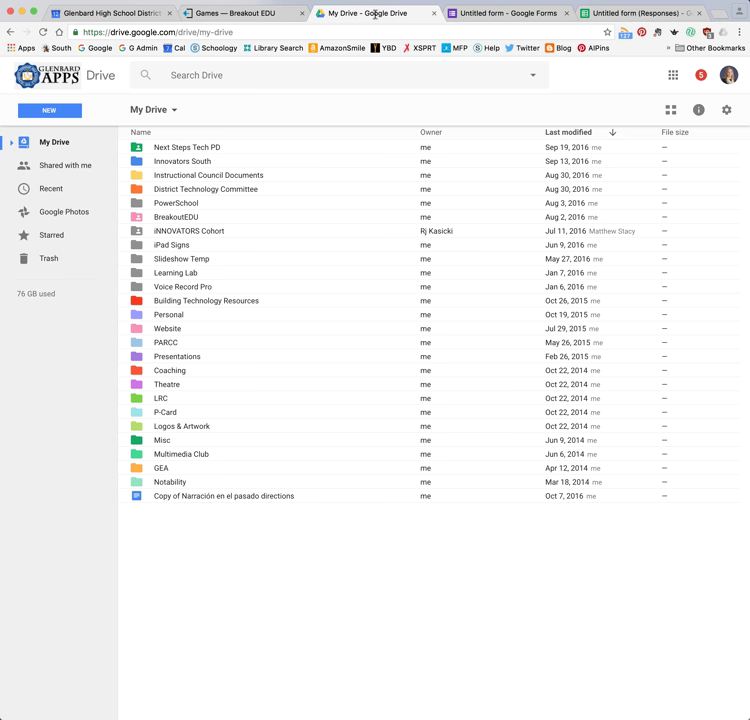
pyautogui.click(298, 31)
pyautogui.press('Return')
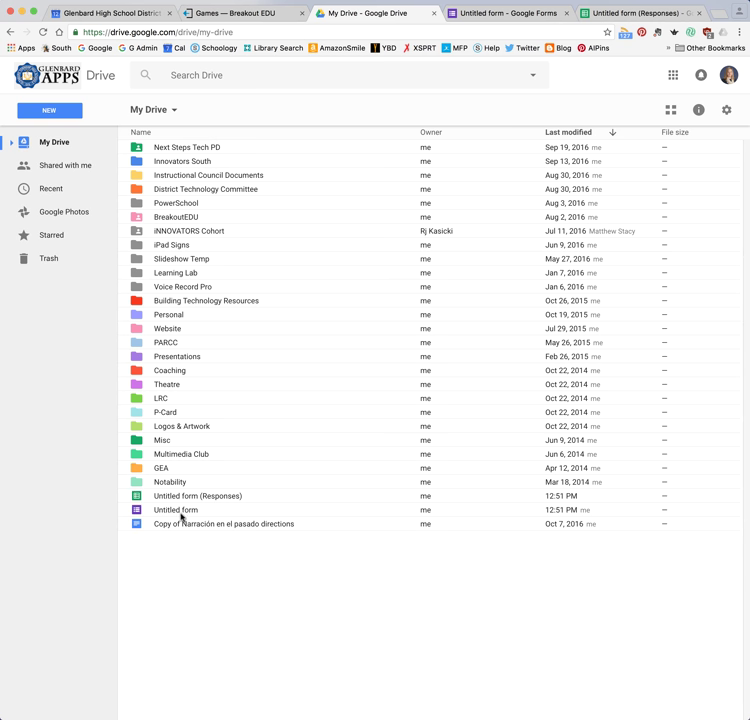
pyautogui.doubleClick(180, 498)
pyautogui.click(617, 17)
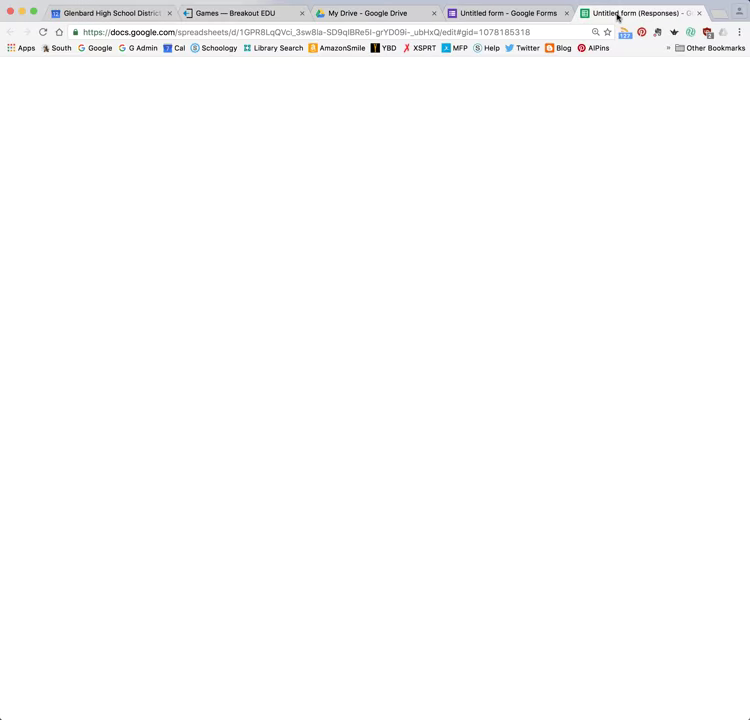
pyautogui.click(502, 12)
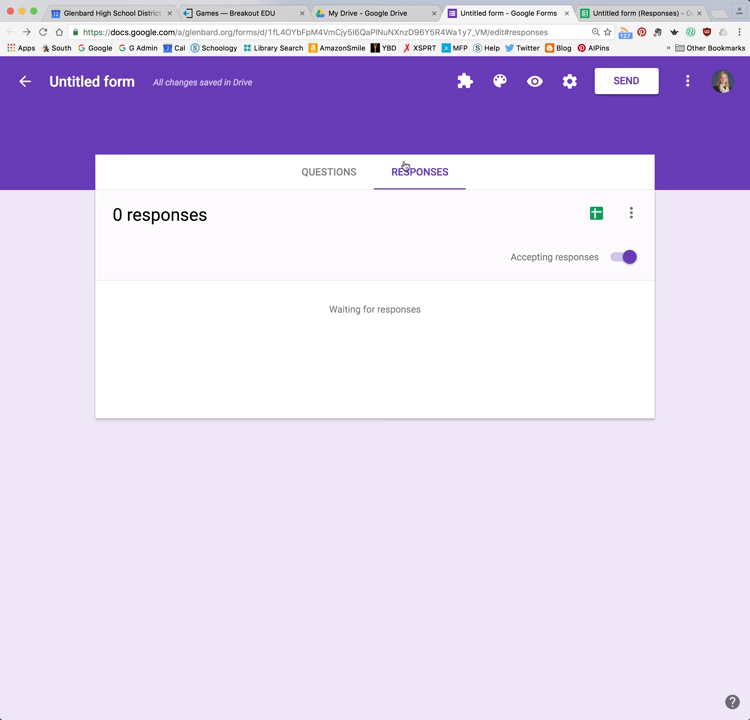
# Step: Change the form title from 'Untitled form' to 'Digital Breakout EDU'
pyautogui.click(339, 174)
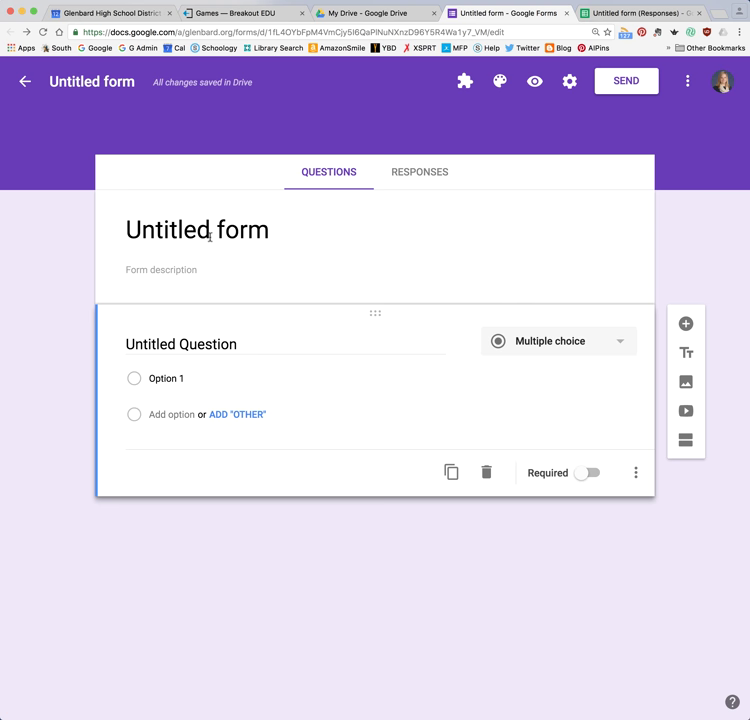
pyautogui.click(253, 242)
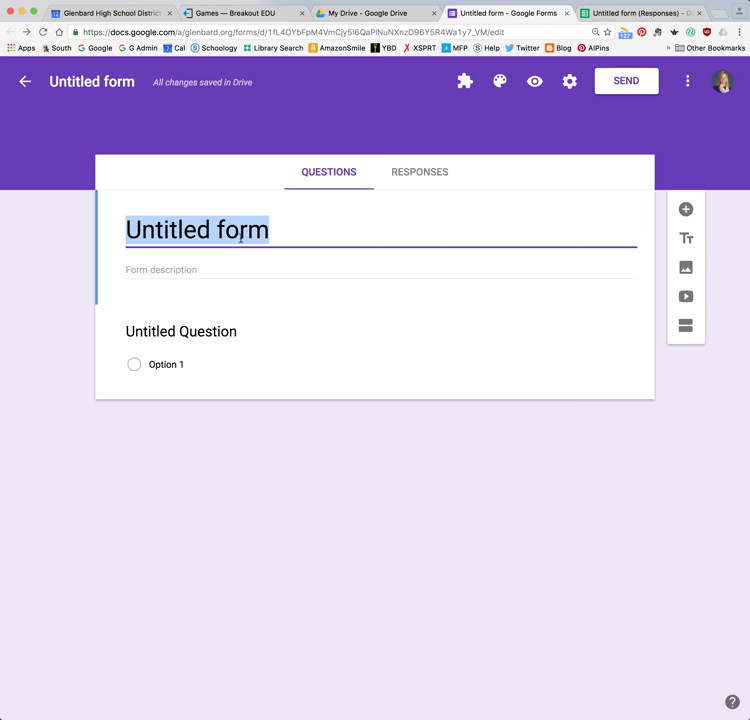
pyautogui.write('DIdi')
pyautogui.press('BackSpace')
pyautogui.press('BackSpace')
pyautogui.press('BackSpace')
pyautogui.write('i')
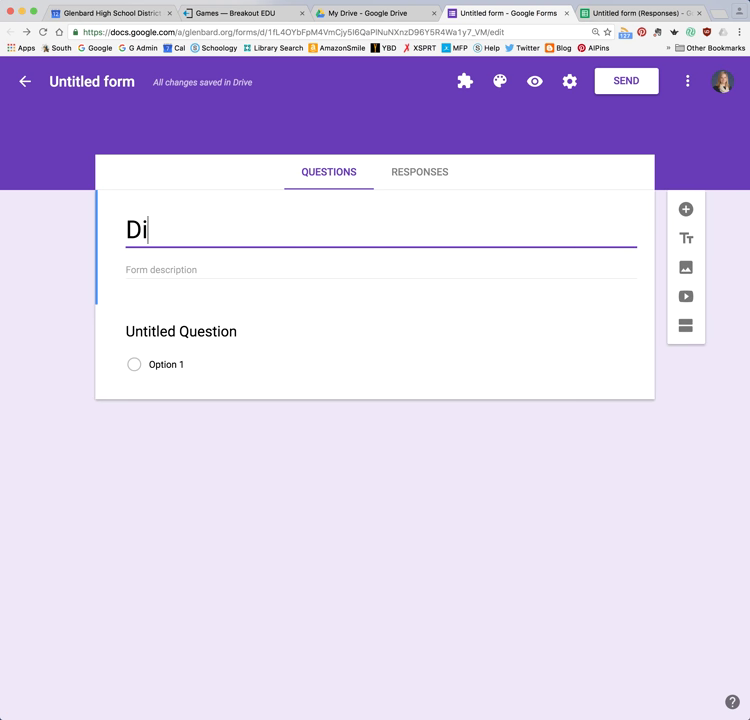
pyautogui.write('gital Breakour')
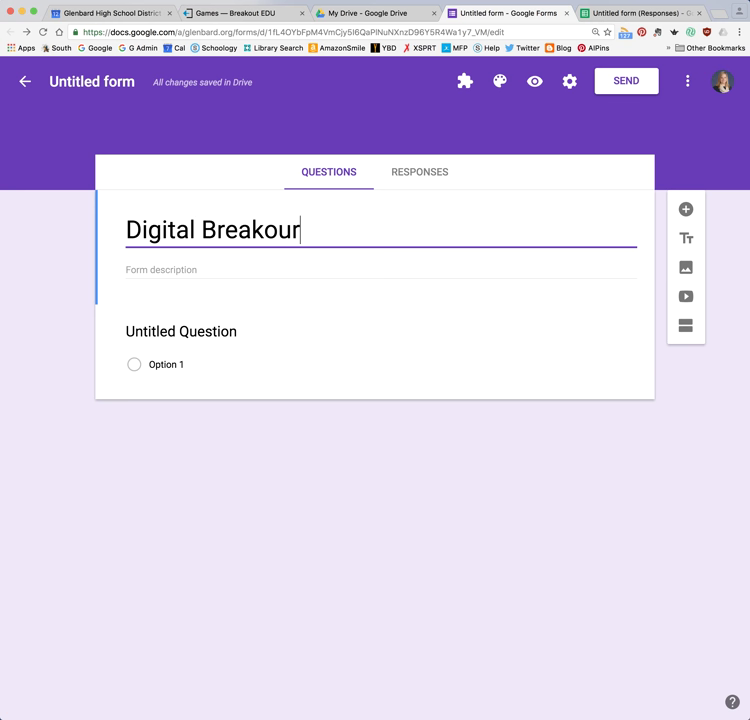
pyautogui.press('BackSpace')
pyautogui.write('t EDU')
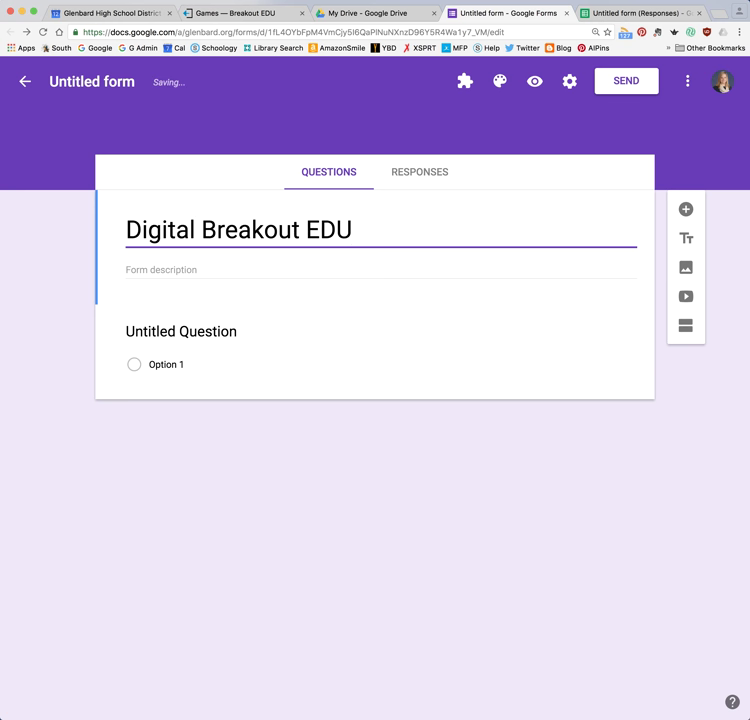
pyautogui.click(150, 270)
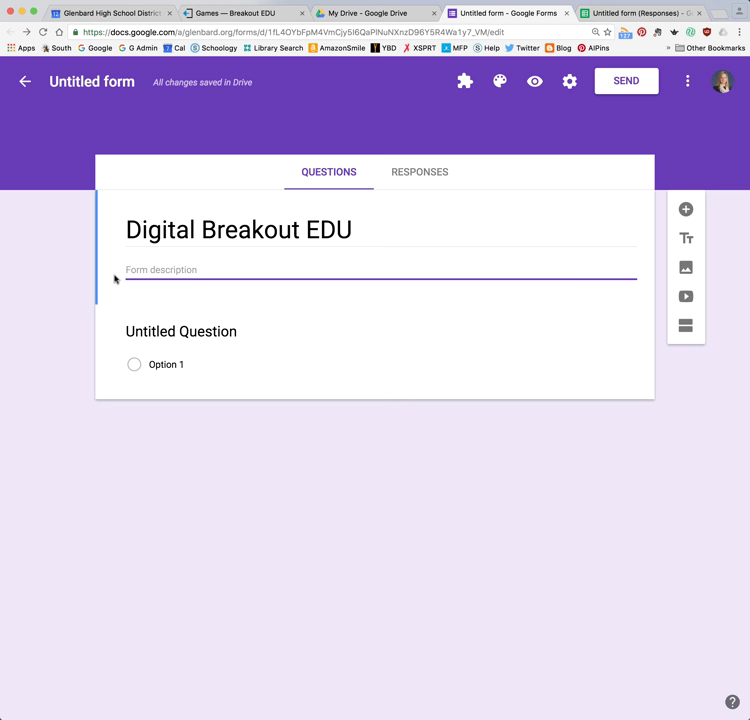
# Step: Add a text block titled 'Type some instructions here.' with description 'This text.'
pyautogui.click(688, 241)
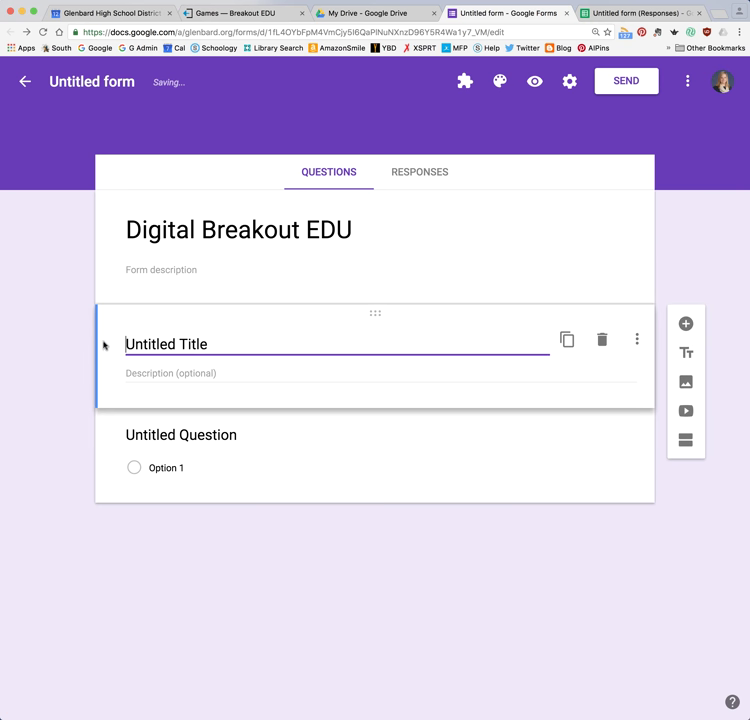
pyautogui.moveTo(206, 344); pyautogui.dragTo(92, 344)
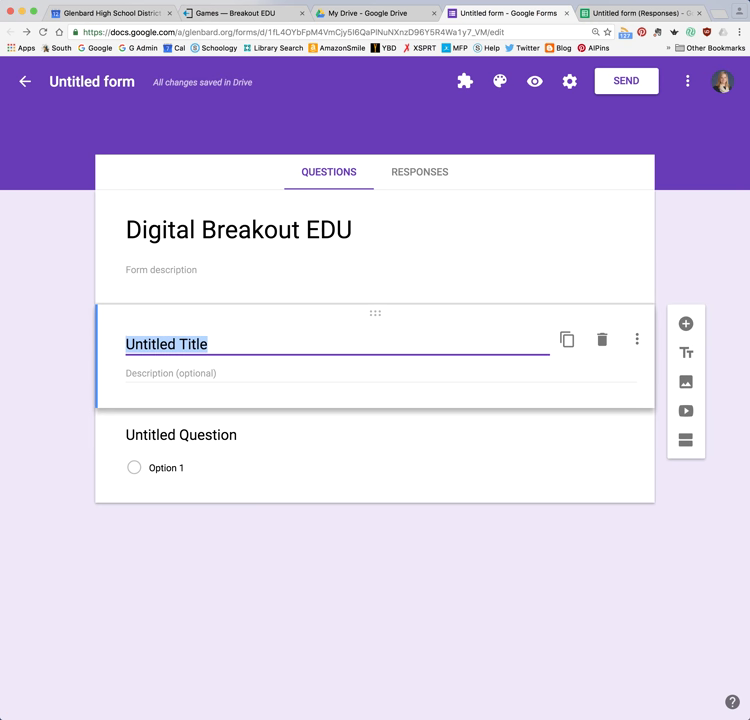
pyautogui.write('Type some instructions ')
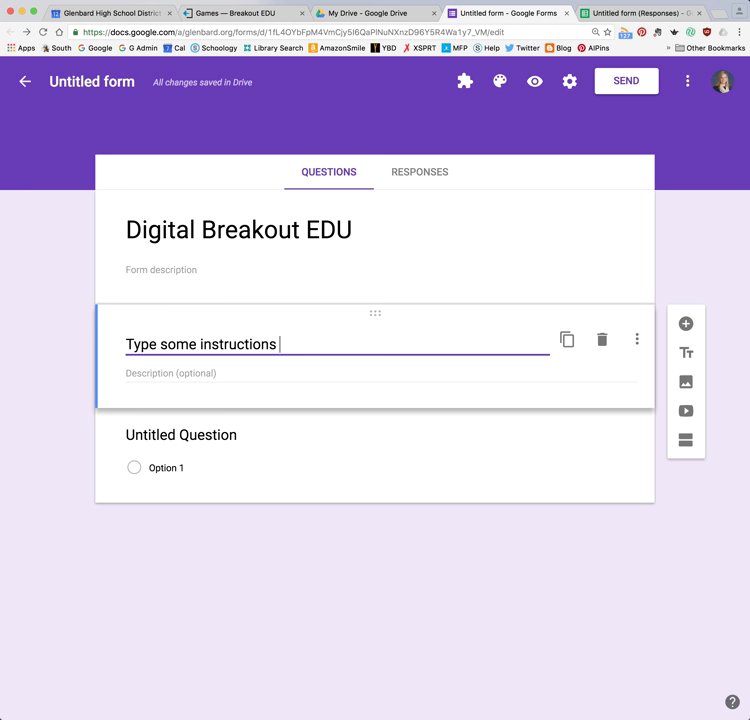
pyautogui.write('here.')
pyautogui.click(167, 374)
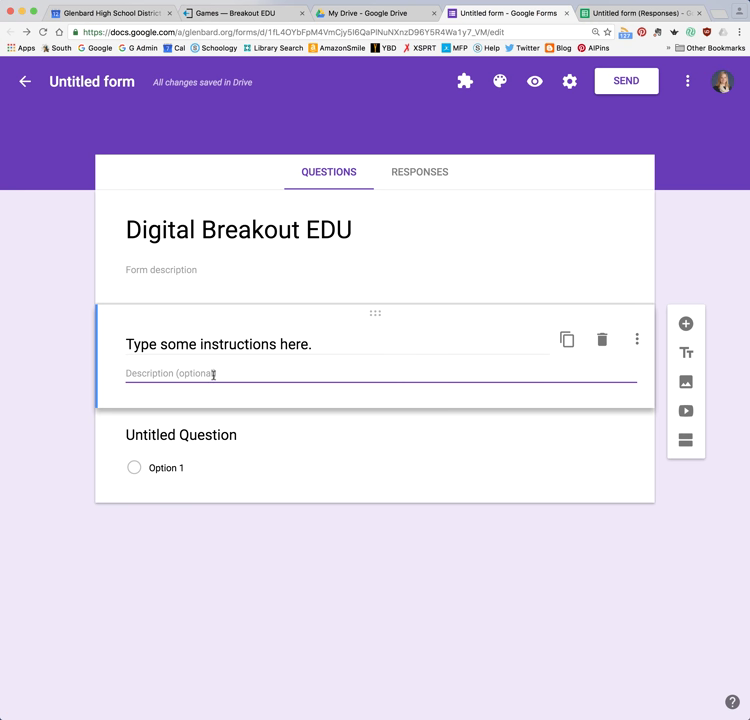
pyautogui.write('This text.')
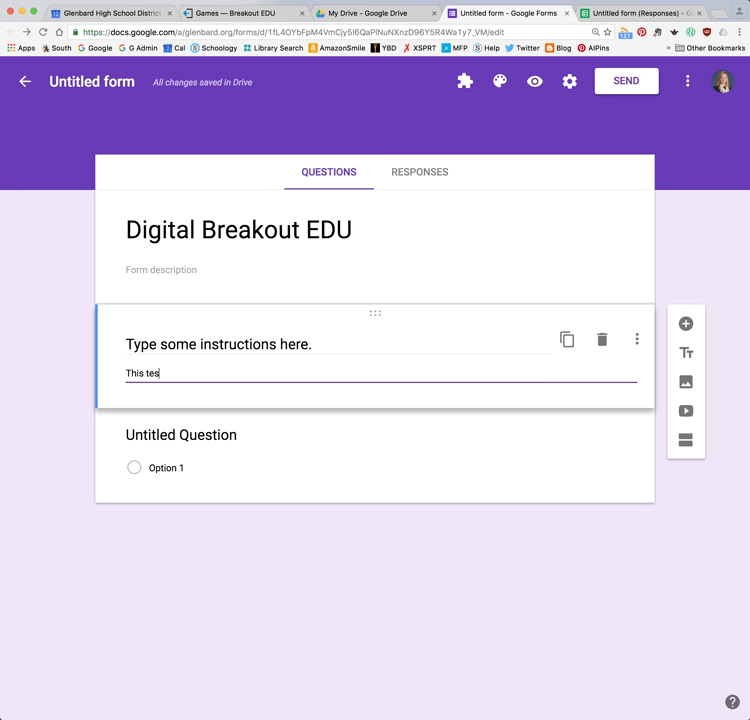
pyautogui.click(686, 384)
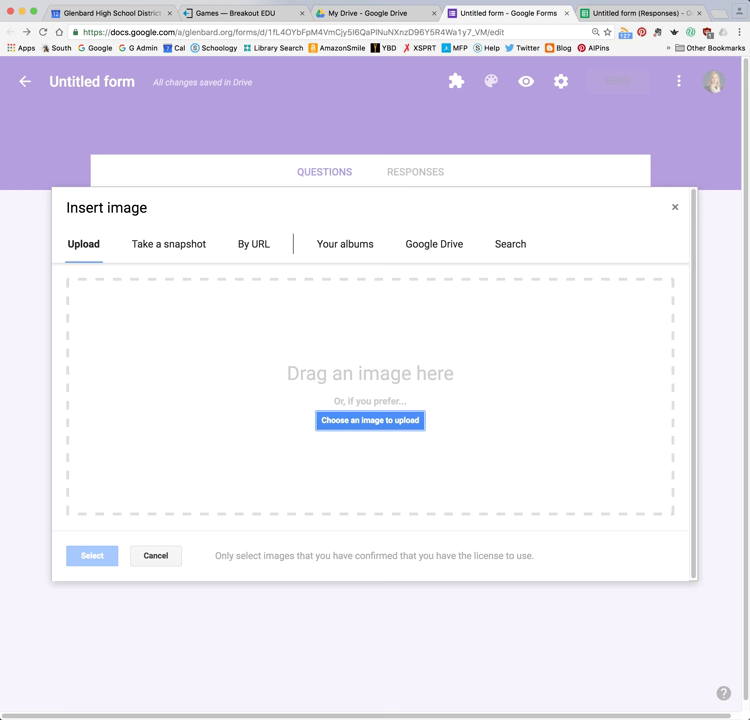
# Step: Insert a screenshot image into the form, then delete it again
pyautogui.moveTo(745, 368); pyautogui.dragTo(388, 348)
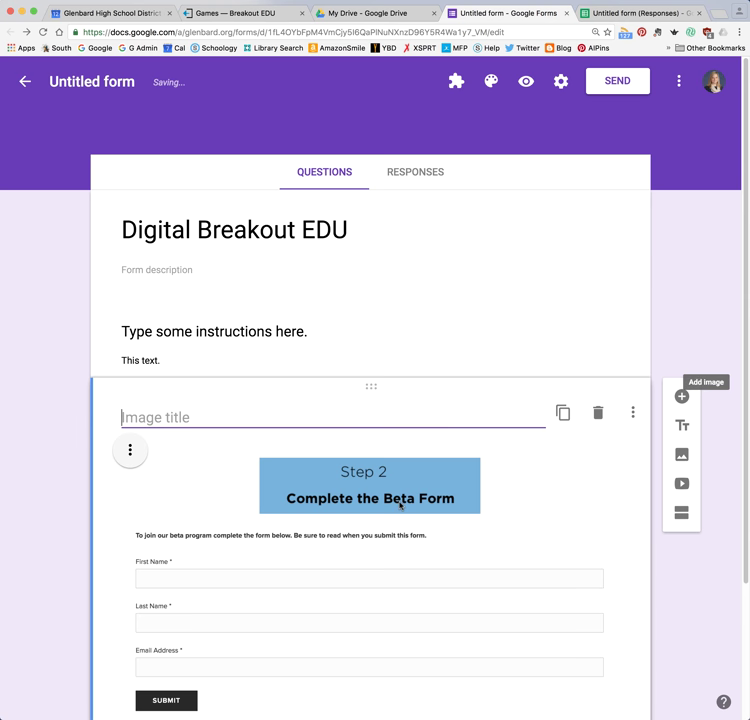
pyautogui.click(682, 454)
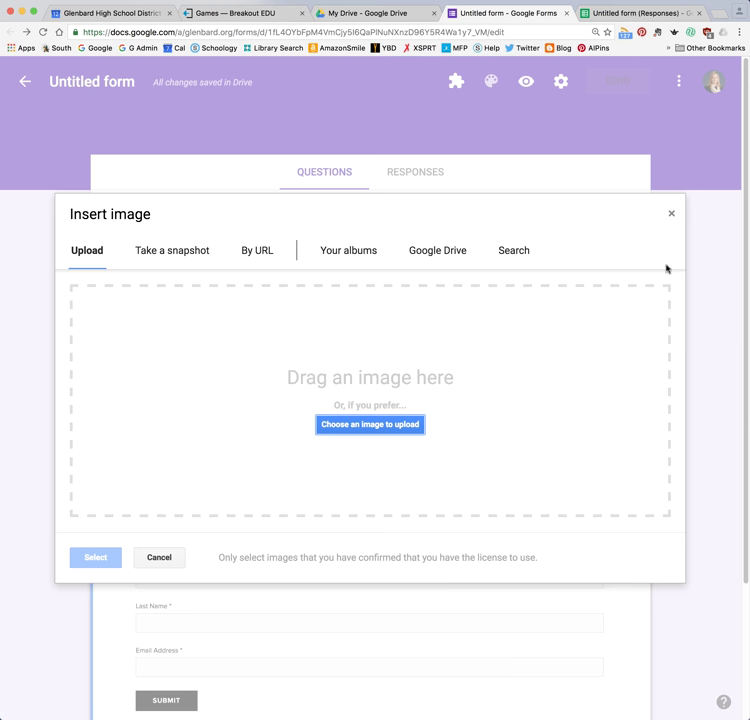
pyautogui.click(673, 215)
pyautogui.click(356, 523)
pyautogui.scroll(-3, 378, 495)
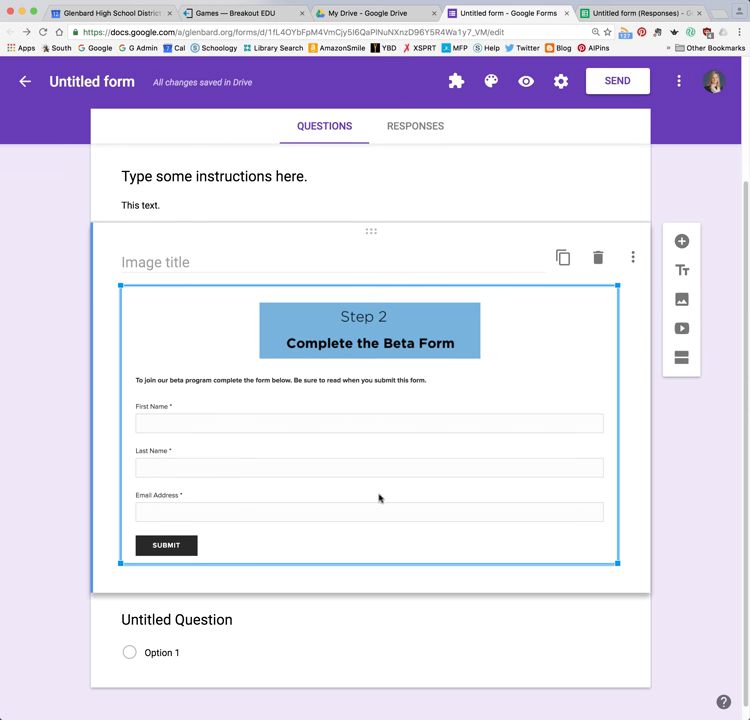
pyautogui.click(599, 259)
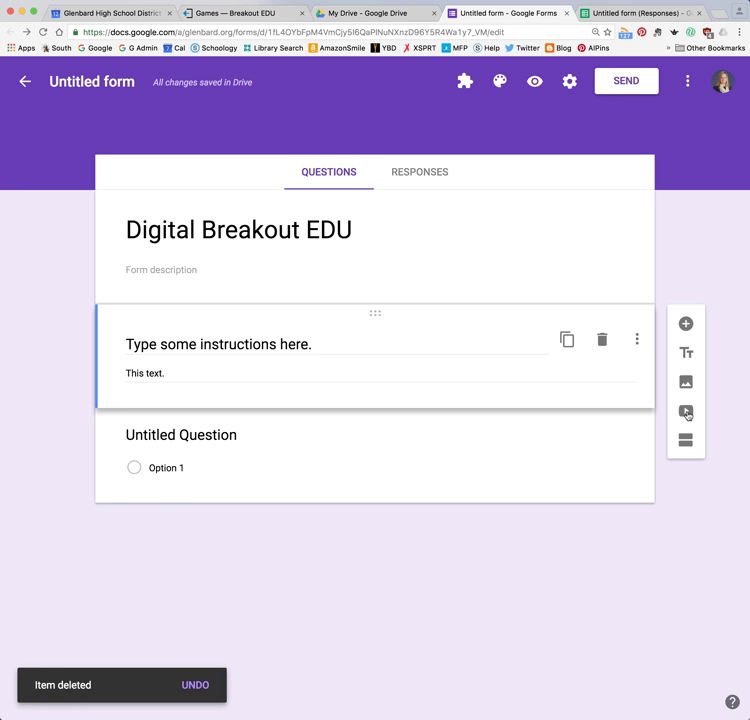
# Step: Open the video picker on its URL option and cancel without adding a video
pyautogui.click(687, 412)
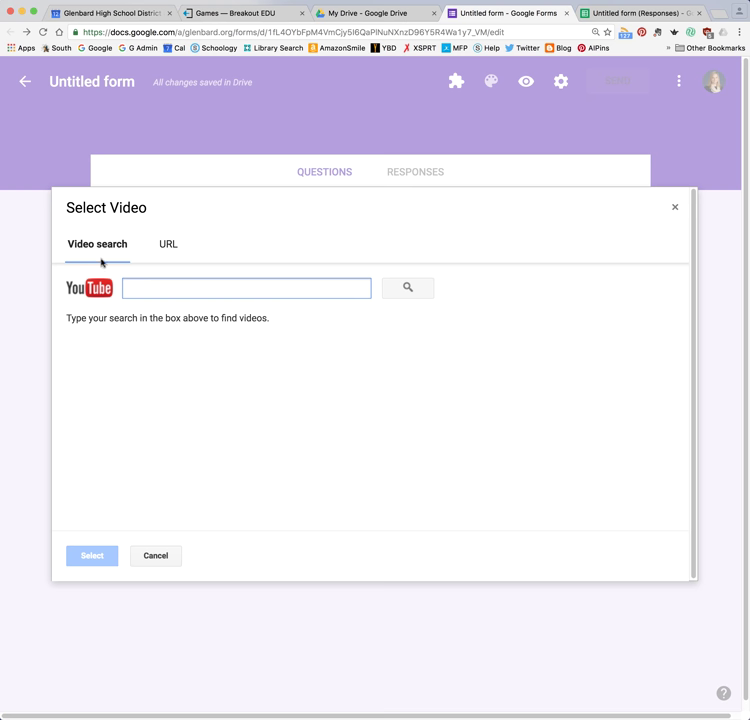
pyautogui.click(169, 244)
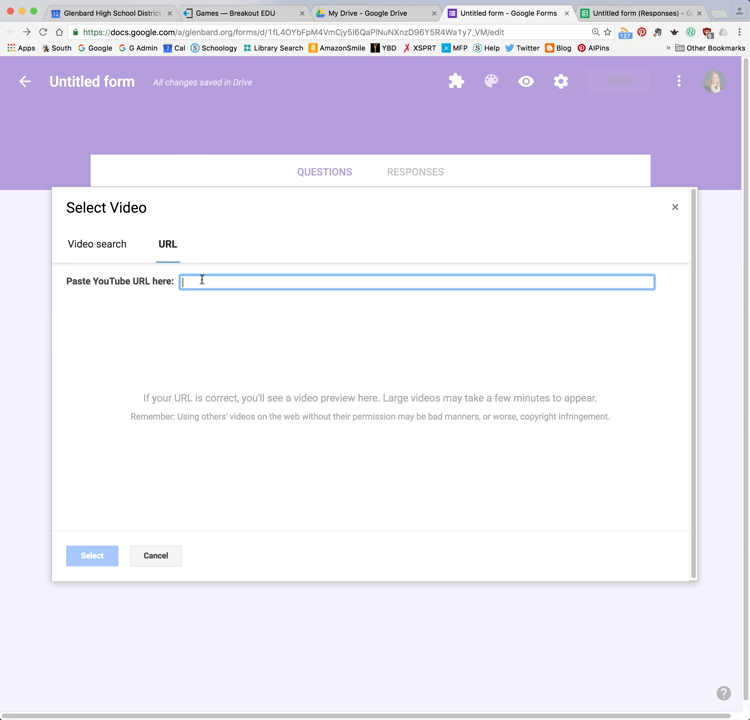
pyautogui.click(162, 558)
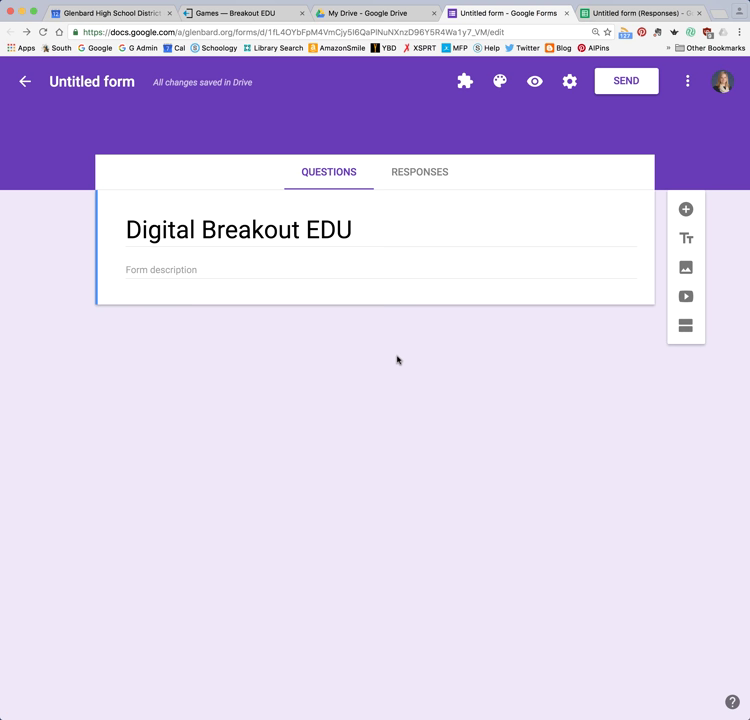
# Step: Add a required short-answer question titled '3-Digit Lock'
pyautogui.click(695, 211)
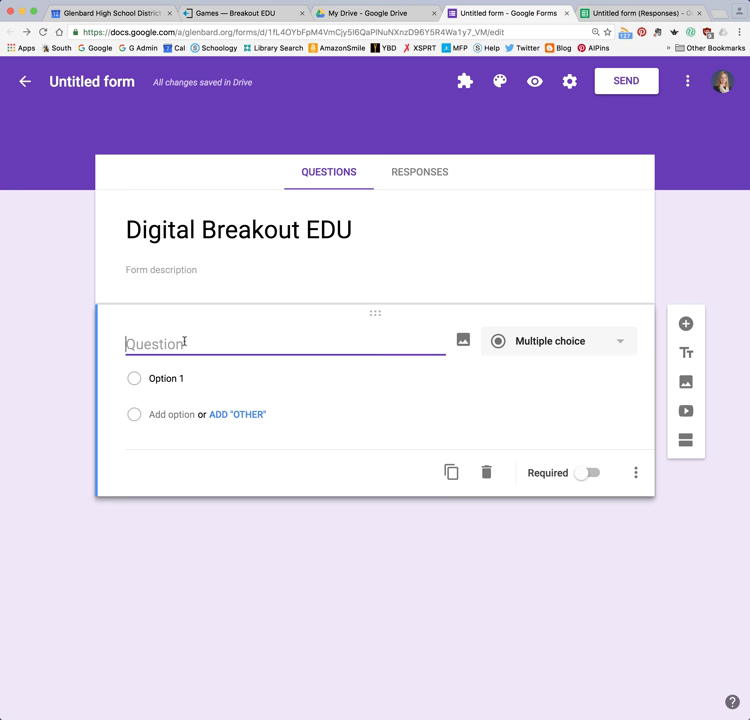
pyautogui.write('3-Dig')
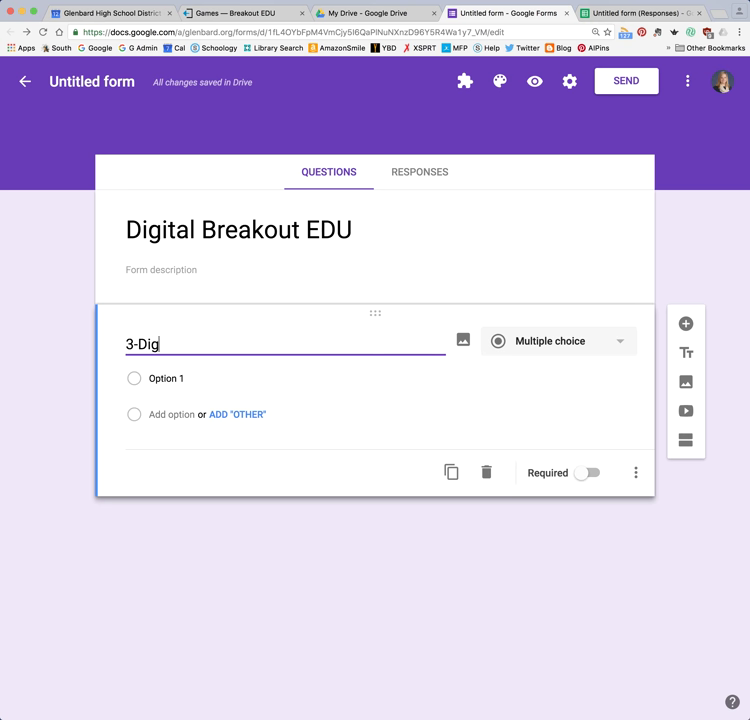
pyautogui.write('ita')
pyautogui.press('BackSpace')
pyautogui.write('Lock')
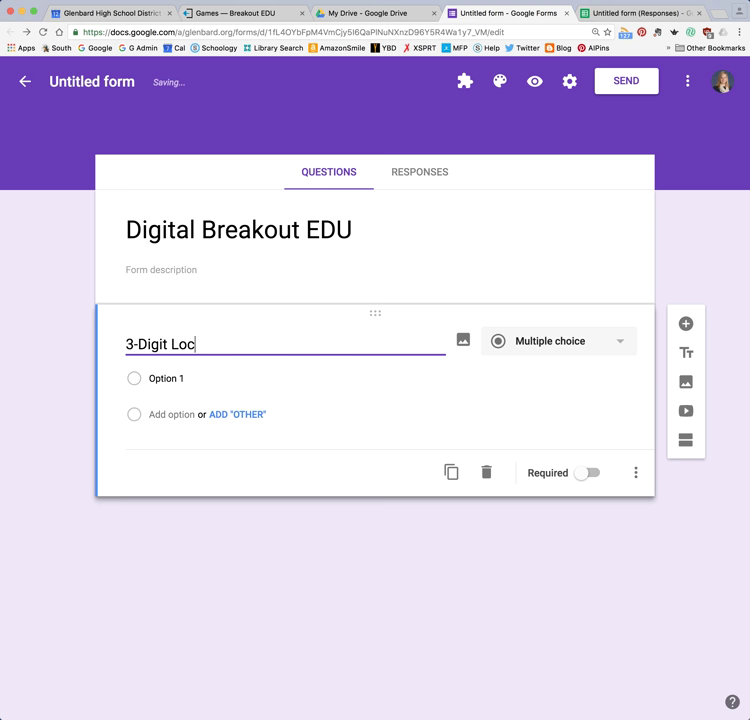
pyautogui.click(523, 341)
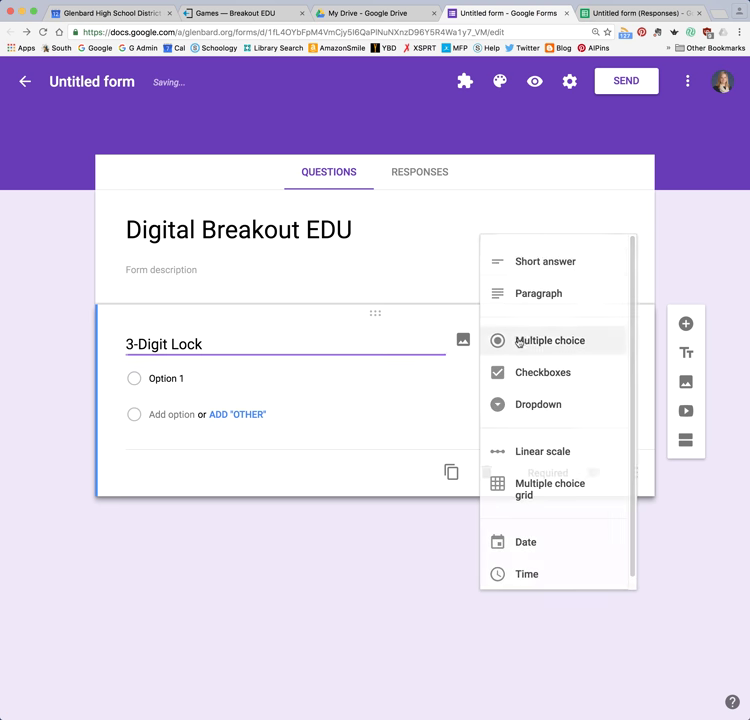
pyautogui.click(530, 268)
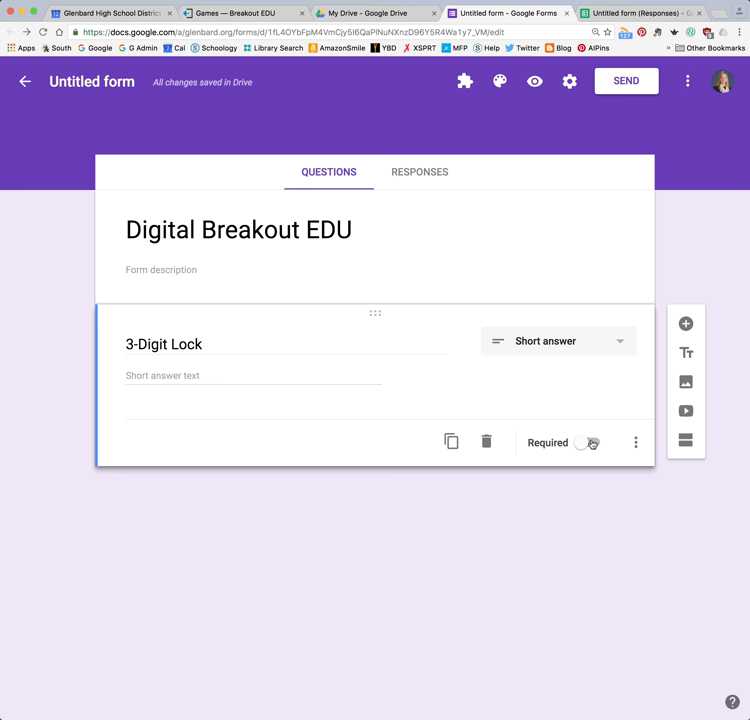
pyautogui.click(594, 446)
# Step: Validate 3-Digit Lock answers as a number equal to 424, error 'Nope! Not it... Try again!'
pyautogui.click(637, 449)
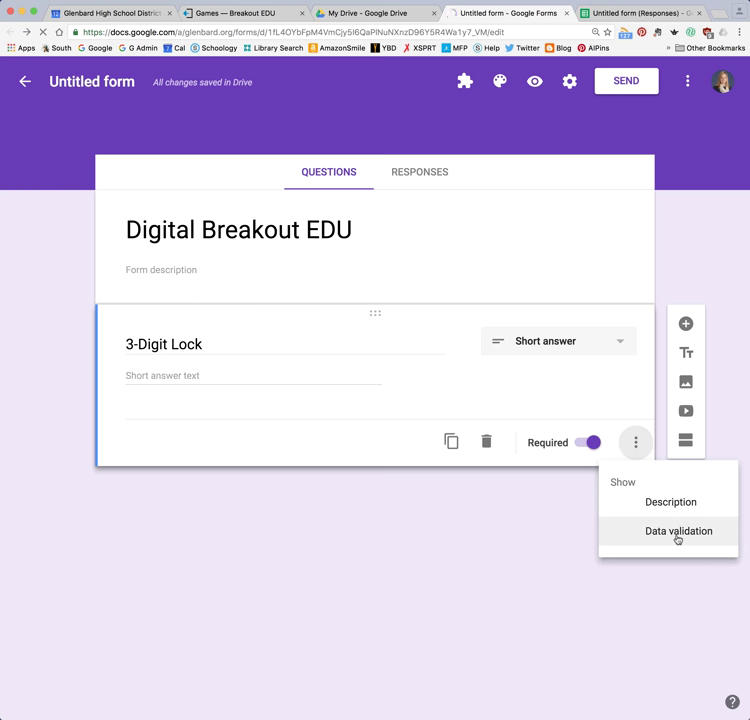
pyautogui.click(677, 537)
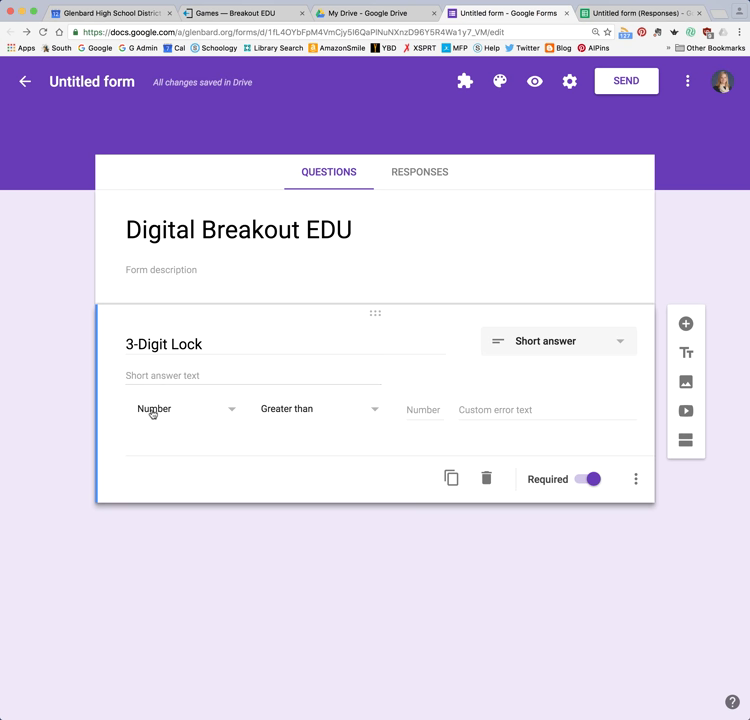
pyautogui.click(318, 415)
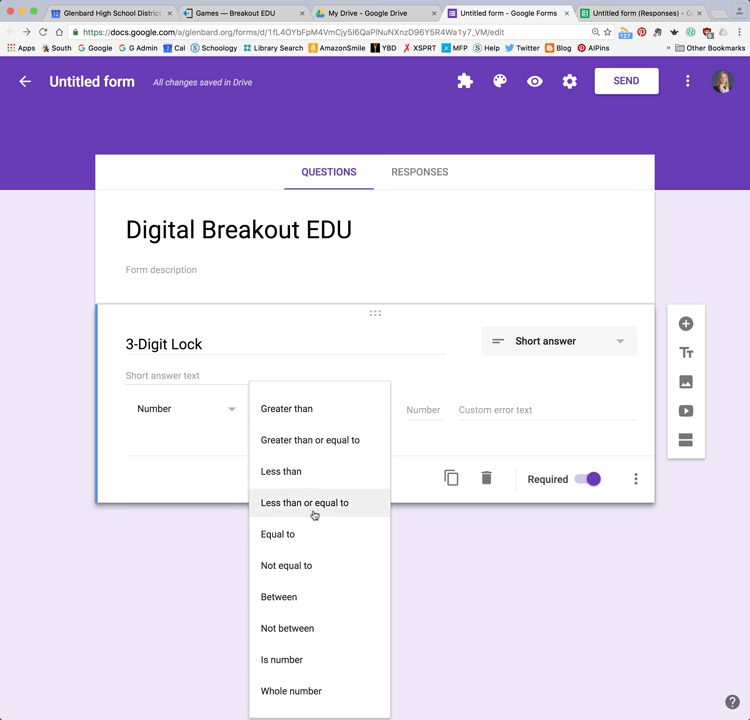
pyautogui.click(277, 538)
pyautogui.click(421, 409)
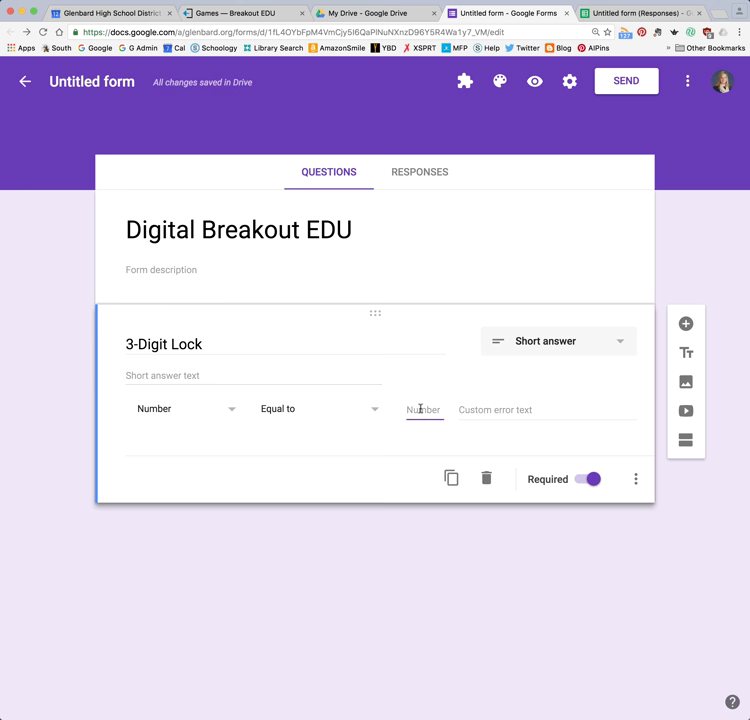
pyautogui.write('424')
pyautogui.click(516, 411)
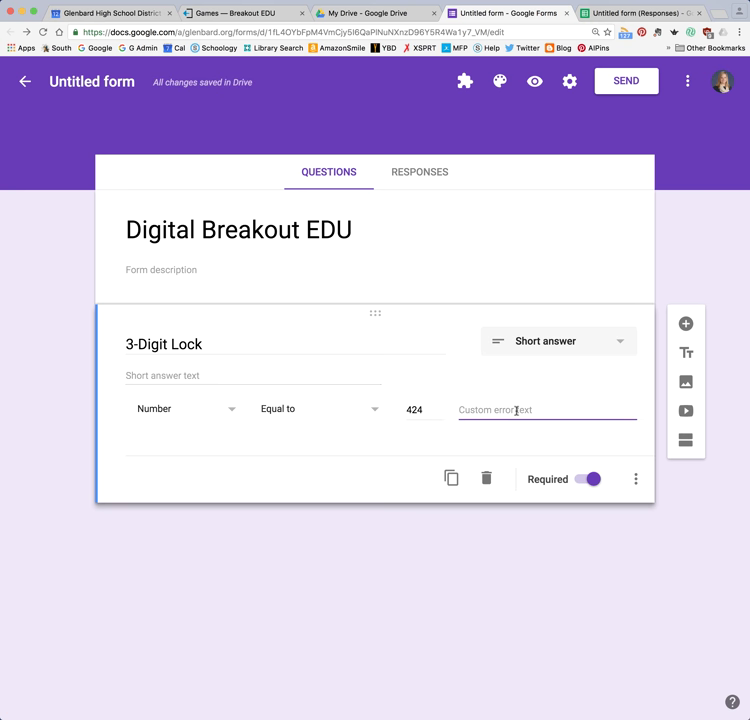
pyautogui.write('Nope! Not it... Try again!')
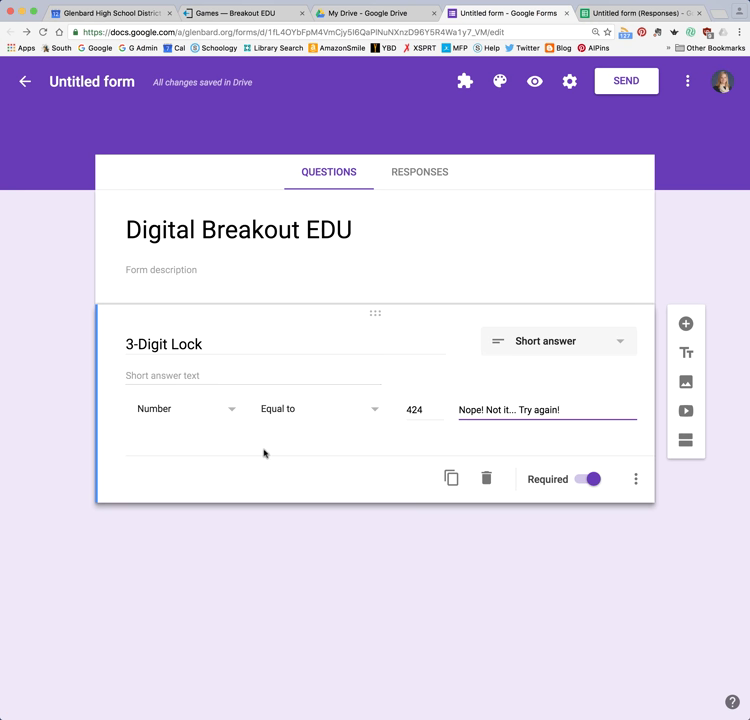
# Step: Add a required short-answer question titled '4-Letter Word Lock'
pyautogui.click(686, 324)
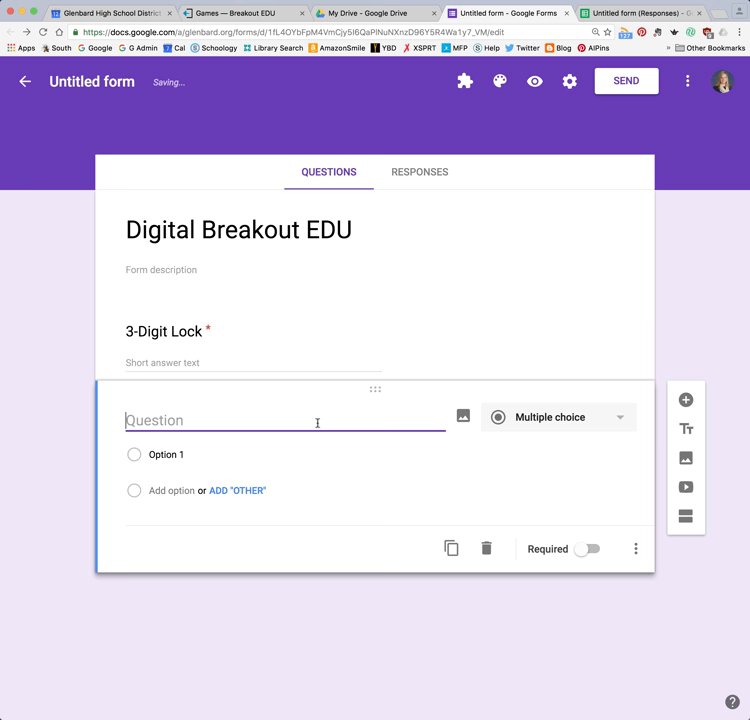
pyautogui.write('4-Letter Word L')
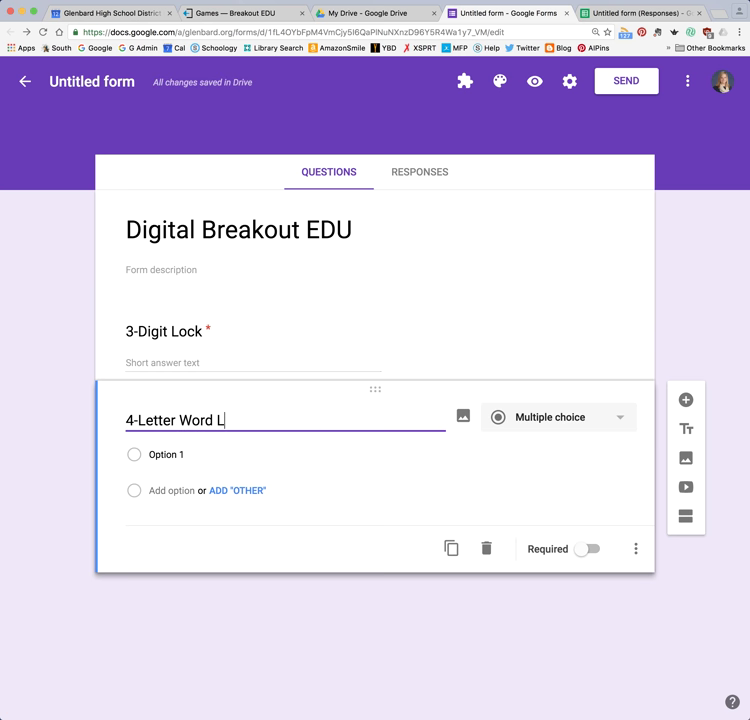
pyautogui.write('ock')
pyautogui.click(539, 417)
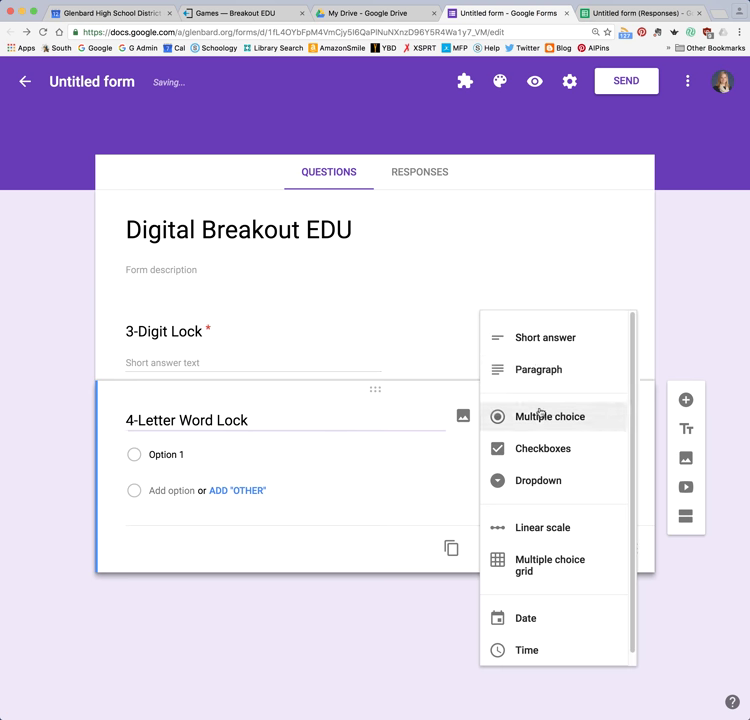
pyautogui.click(540, 338)
pyautogui.click(591, 519)
# Step: Validate its answers as text containing 'LOVE' with error 'Nope! Try again!'
pyautogui.click(635, 518)
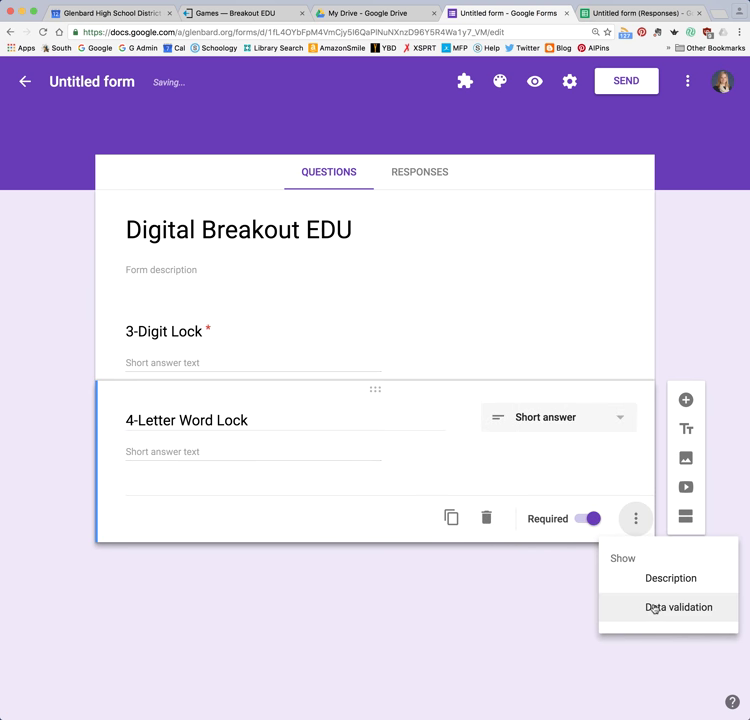
pyautogui.click(654, 607)
pyautogui.click(147, 486)
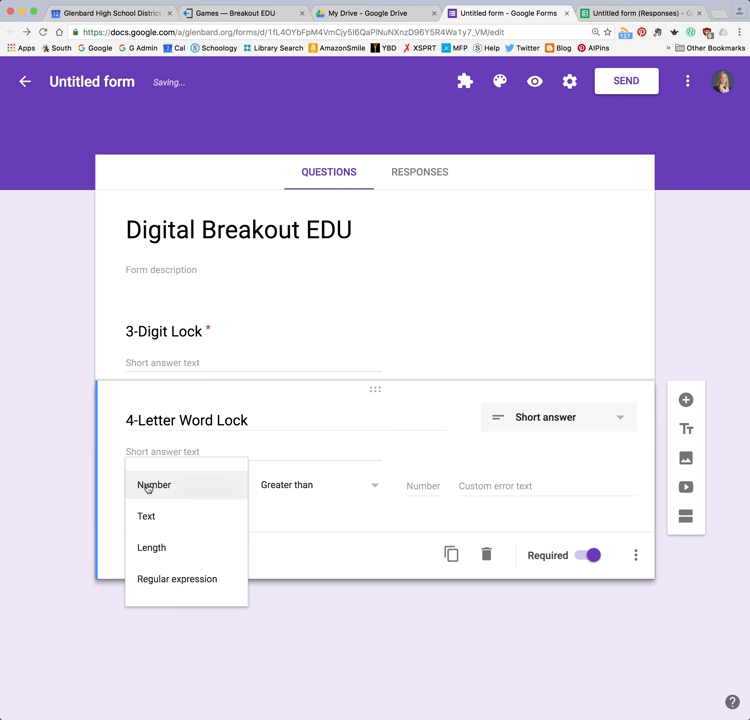
pyautogui.click(145, 517)
pyautogui.click(310, 486)
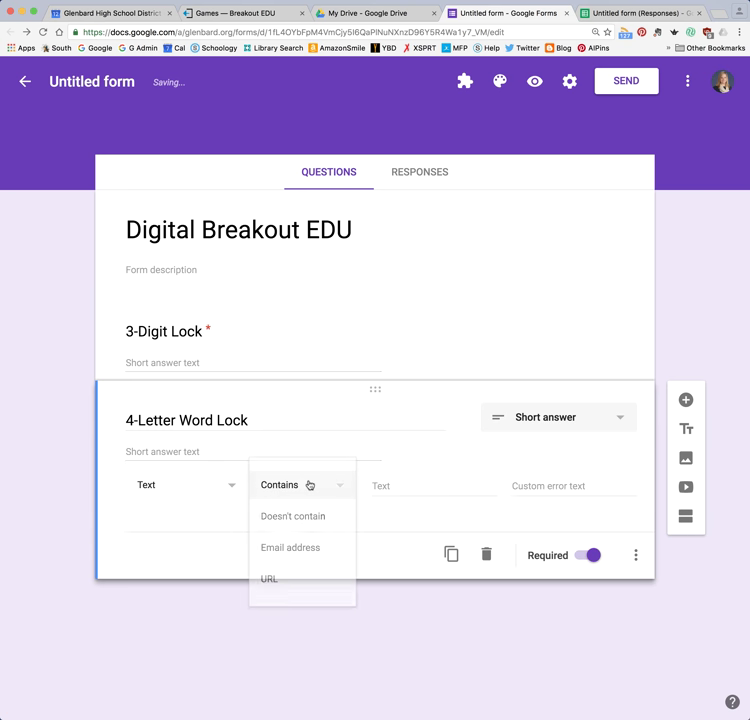
pyautogui.click(301, 486)
pyautogui.click(409, 484)
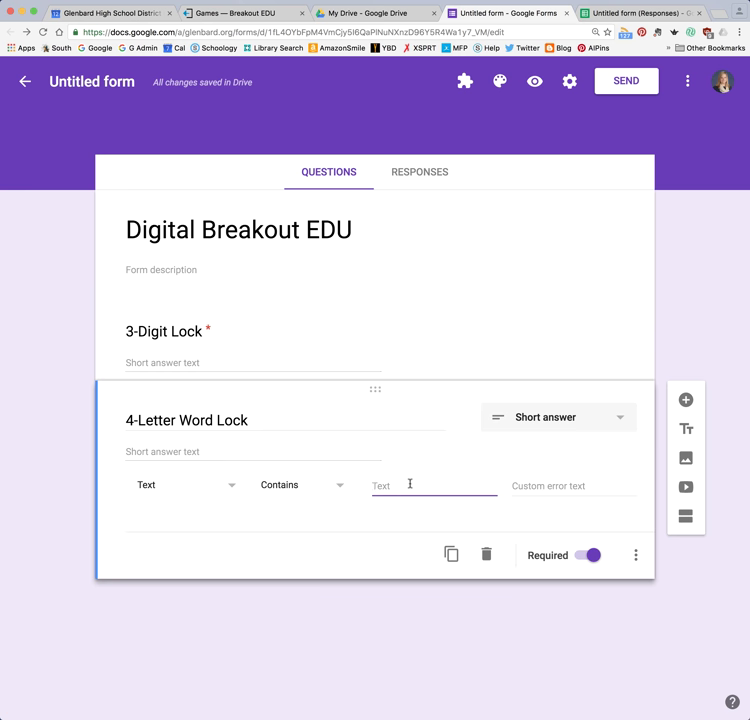
pyautogui.write('LOVE')
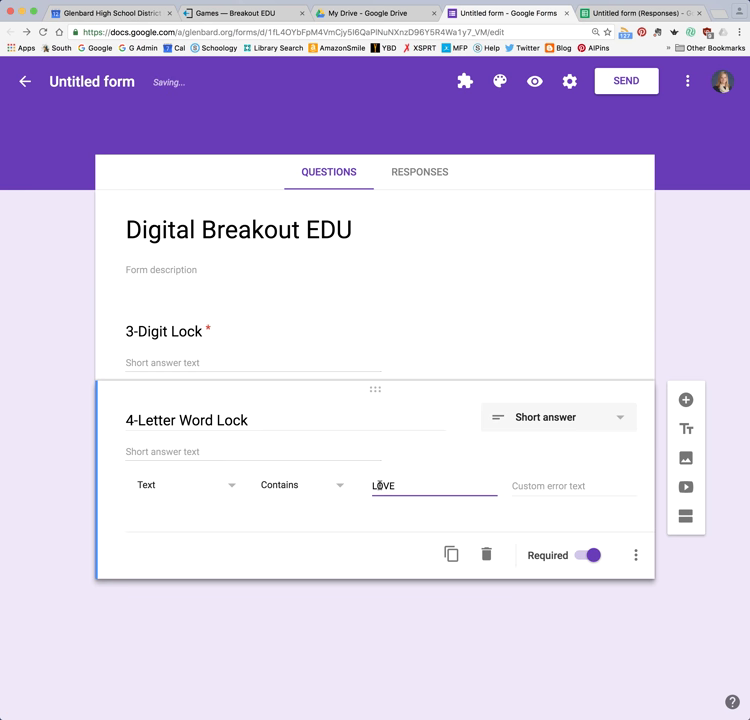
pyautogui.click(572, 484)
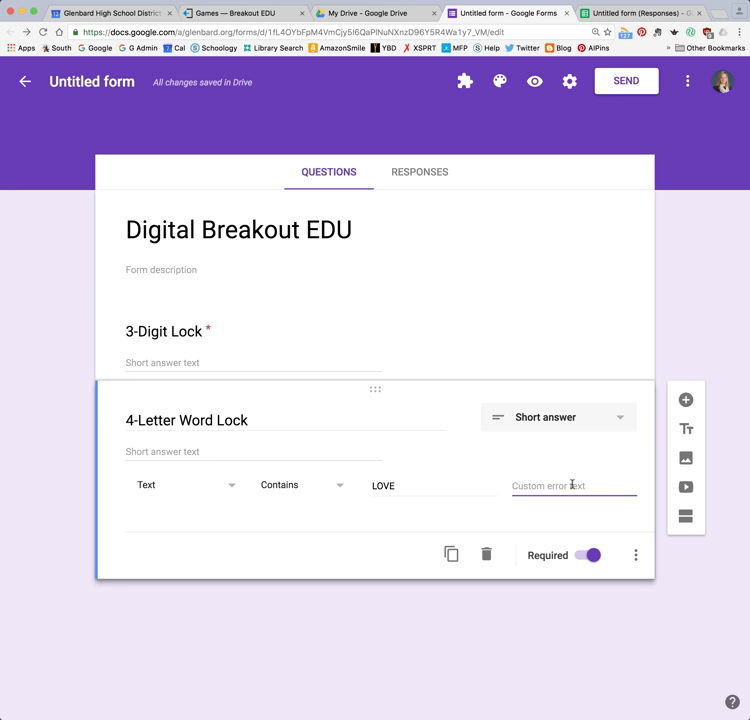
pyautogui.write('Nope! Try again!')
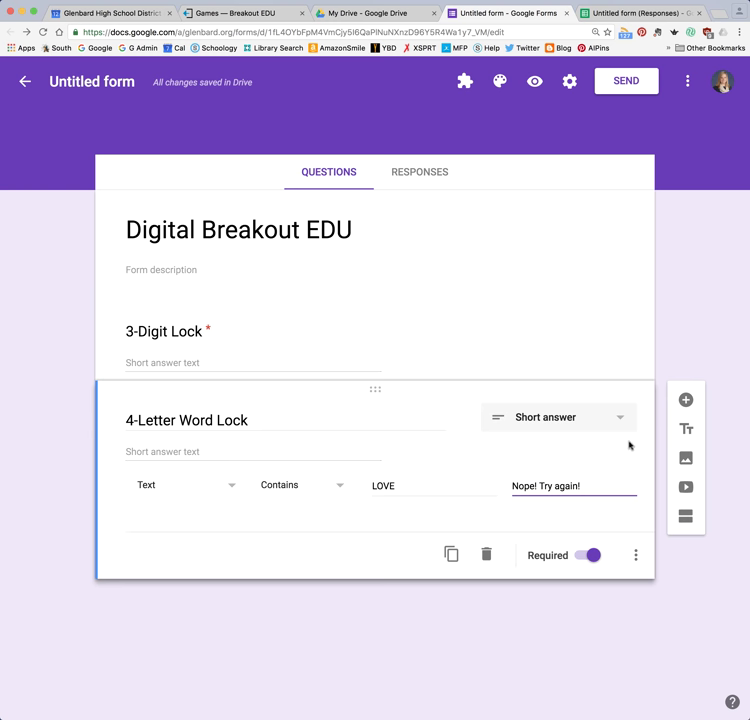
# Step: Add a 'WORD LOCKS ARE ALL CAPS' heading and move it just above the 4-Letter Word Lock question
pyautogui.click(688, 435)
pyautogui.moveTo(207, 497); pyautogui.dragTo(49, 496)
pyautogui.write('WORD LOCK')
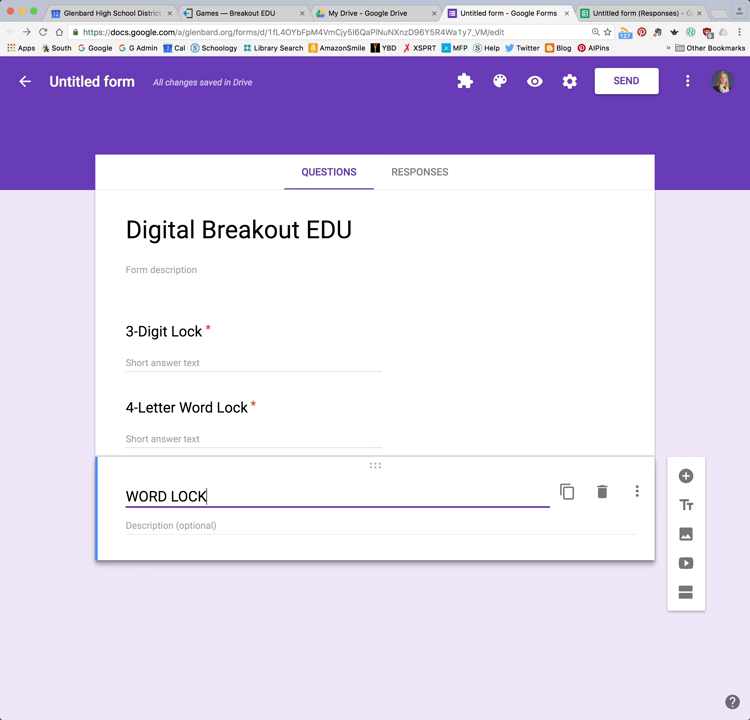
pyautogui.write('S ARE ALL CAPS')
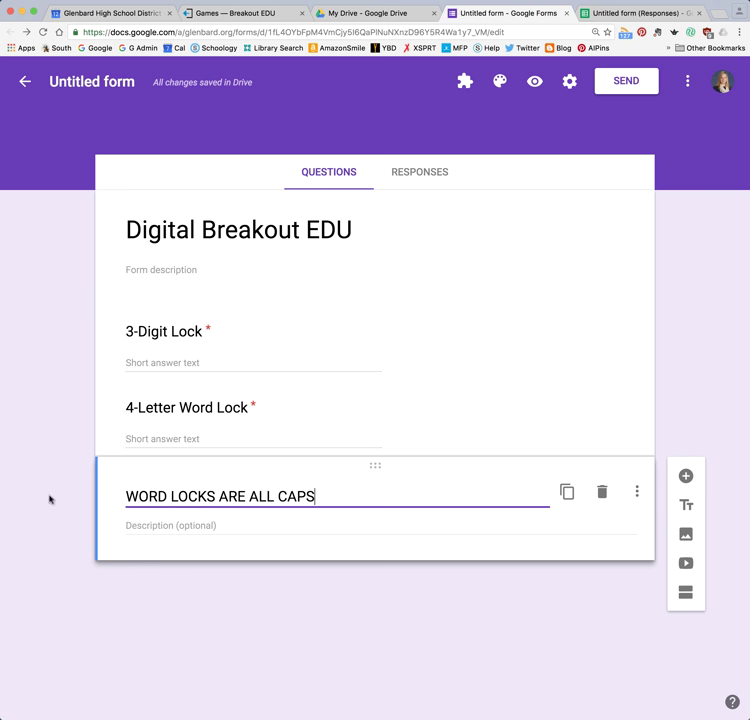
pyautogui.moveTo(377, 466); pyautogui.dragTo(378, 388)
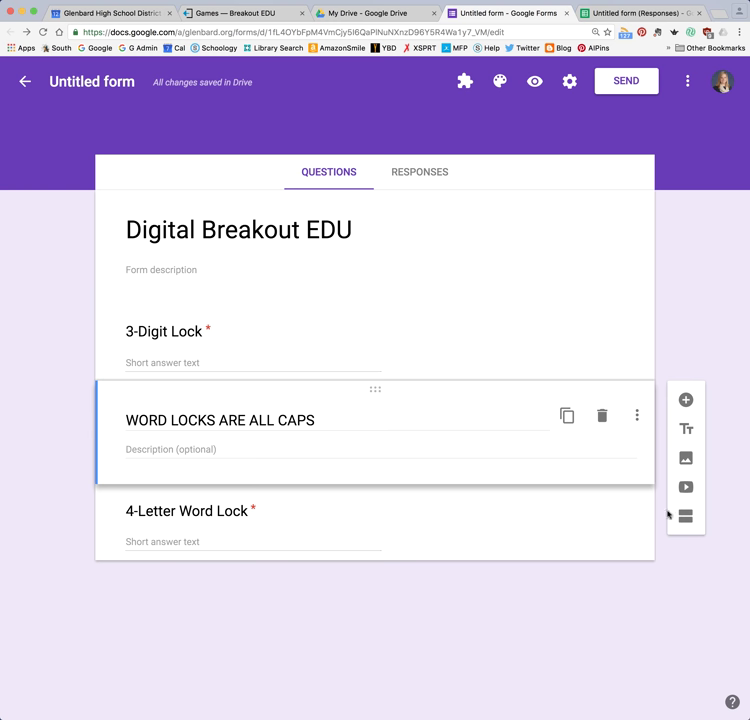
pyautogui.click(460, 540)
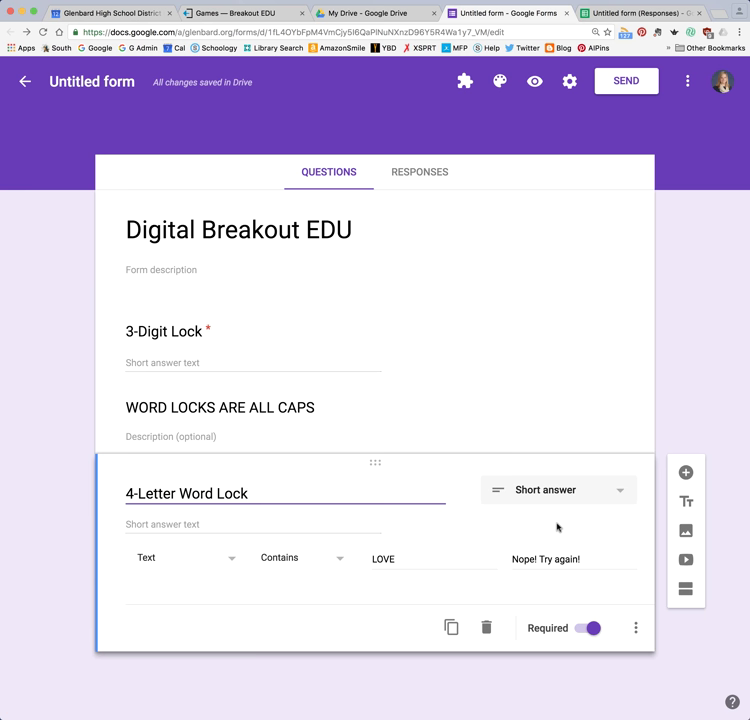
# Step: Add the required 5-Letter Word Lock question checking for APPLE, name the form Digital Breakout EDU, and preview it
pyautogui.moveTo(392, 480)
pyautogui.click(686, 472)
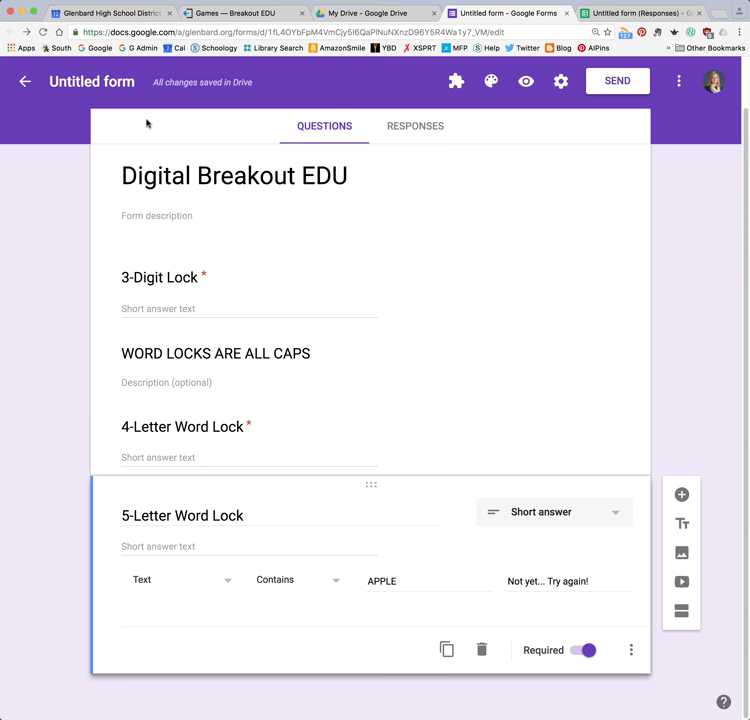
pyautogui.rightClick(113, 78)
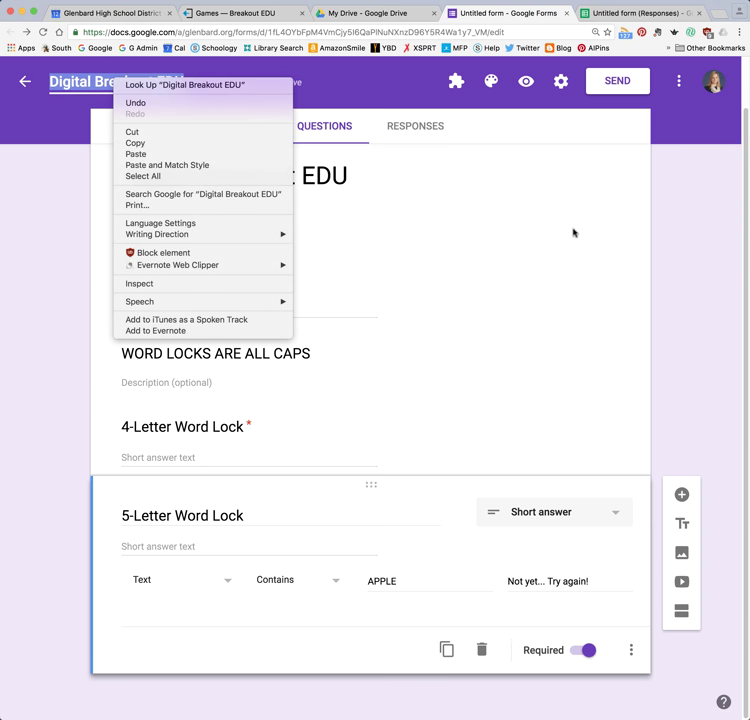
pyautogui.click(234, 143)
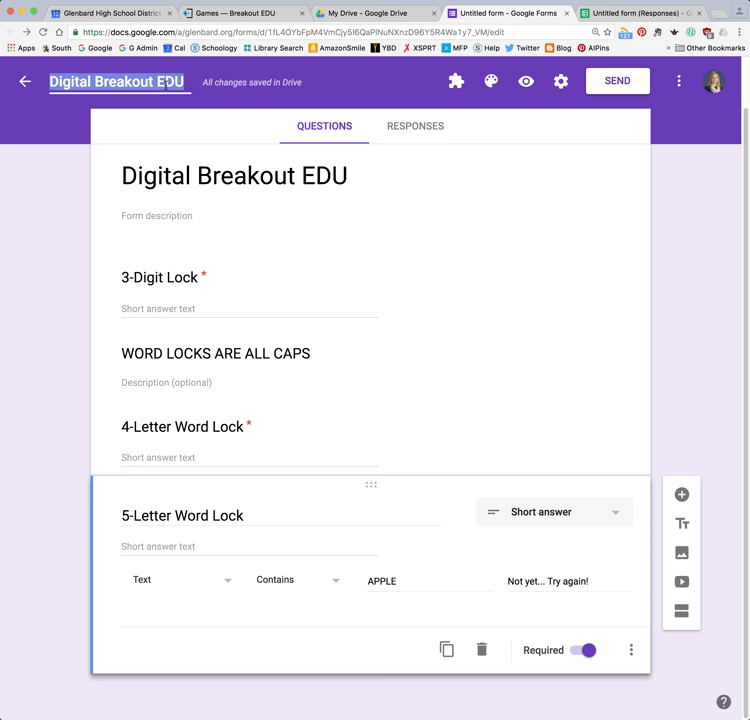
pyautogui.click(526, 84)
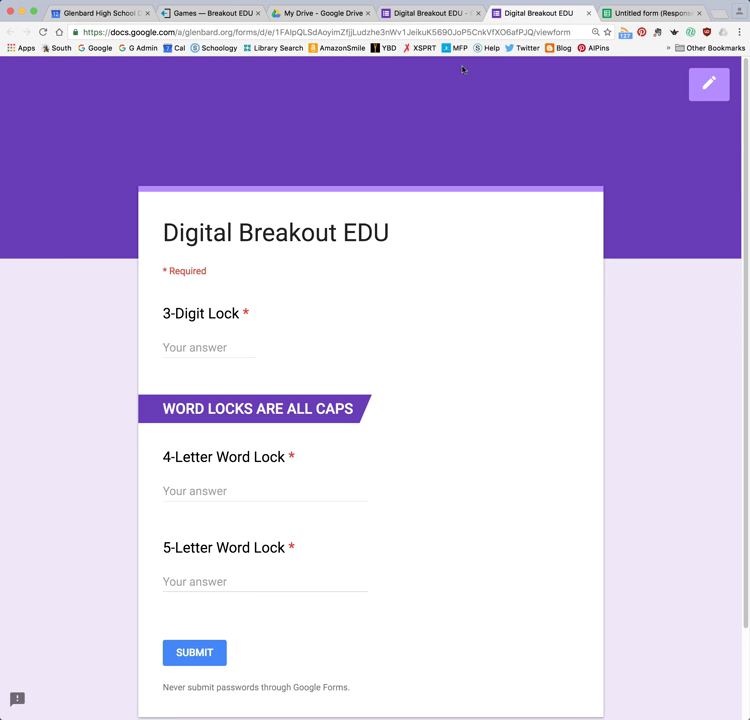
# Step: Answer the 3-Digit Lock with 424, replacing a wrong 321, and the 4-Letter Word Lock with LOVE
pyautogui.scroll(-2, 576, 336)
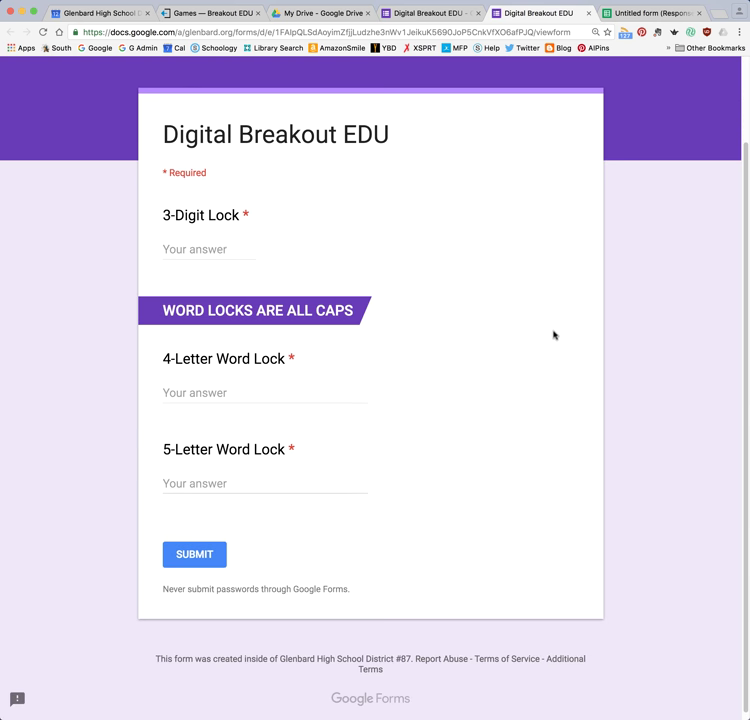
pyautogui.click(235, 249)
pyautogui.write('321')
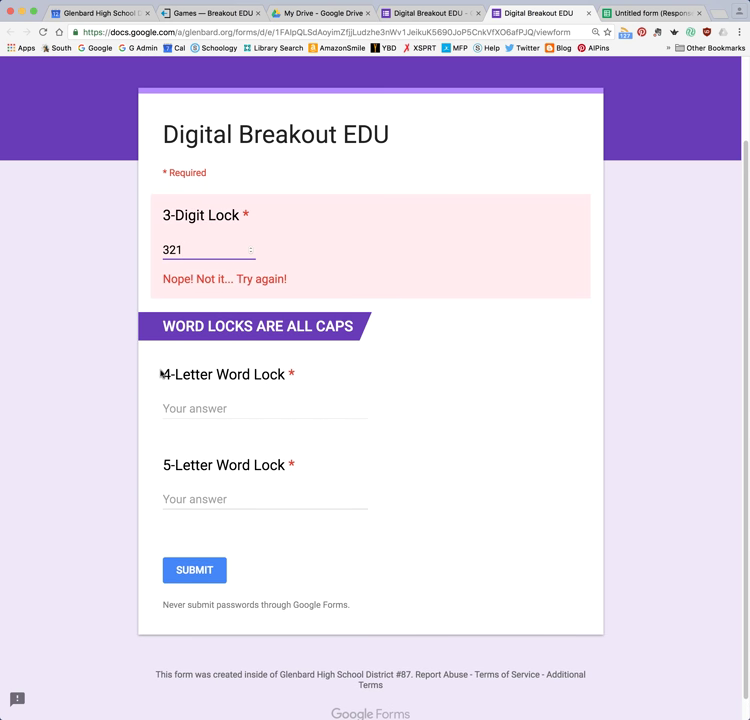
pyautogui.moveTo(192, 250); pyautogui.dragTo(156, 248)
pyautogui.write('424')
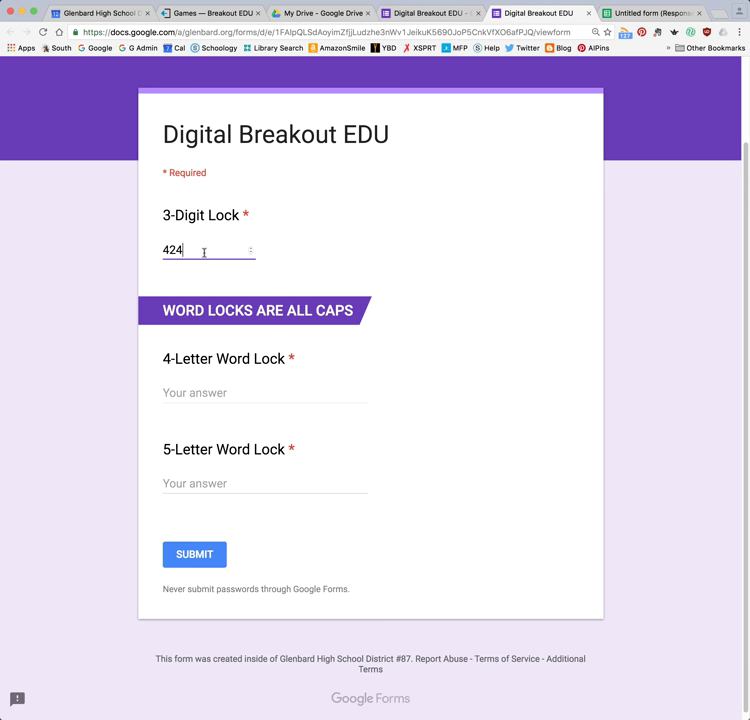
pyautogui.click(204, 392)
pyautogui.write('LOVE')
# Step: Try a wrong 5-Letter Word Lock answer to see the validation error, then enter APPLE and submit
pyautogui.click(196, 483)
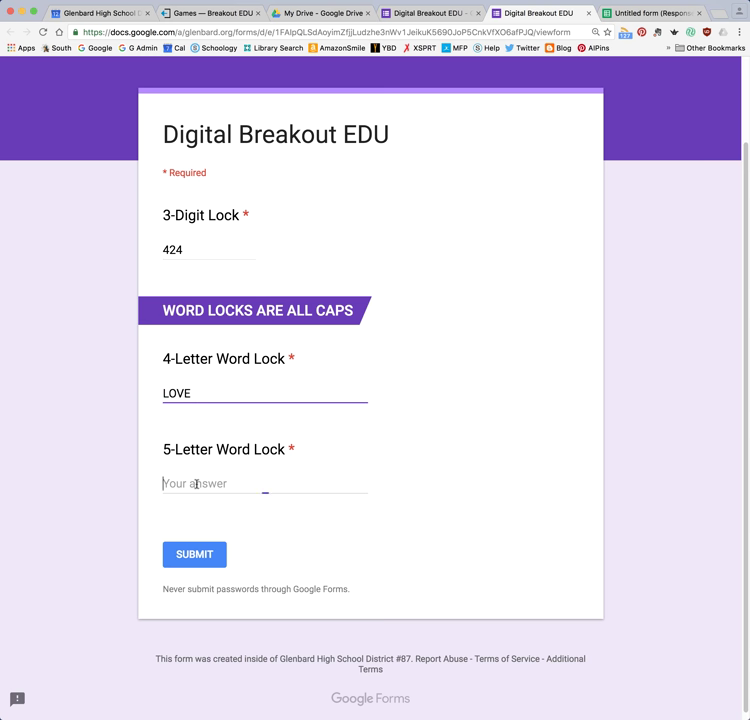
pyautogui.write('as;ldkfj')
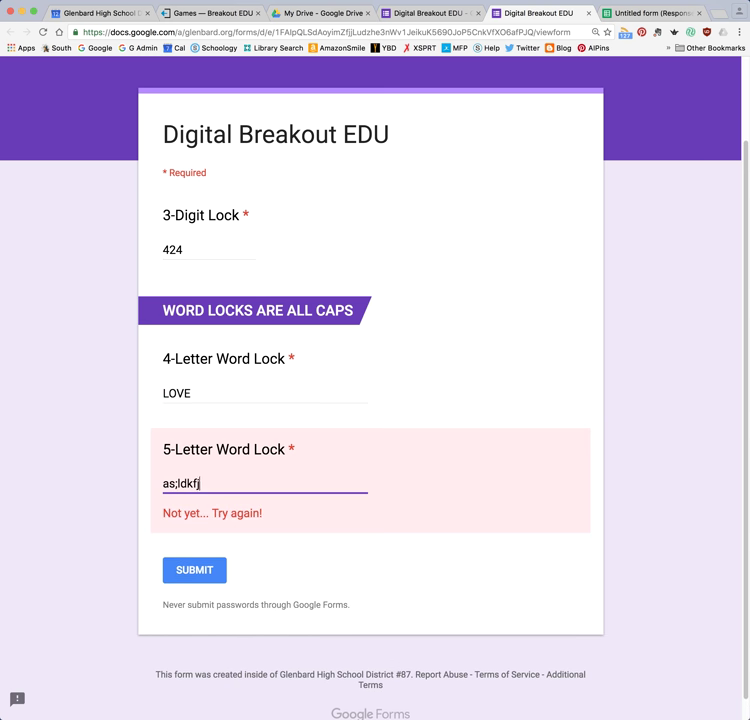
pyautogui.press('BackSpace')
pyautogui.press('BackSpace')
pyautogui.press('BackSpace')
pyautogui.press('BackSpace')
pyautogui.press('BackSpace')
pyautogui.write('a;lsidjf')
pyautogui.click(192, 569)
pyautogui.click(193, 573)
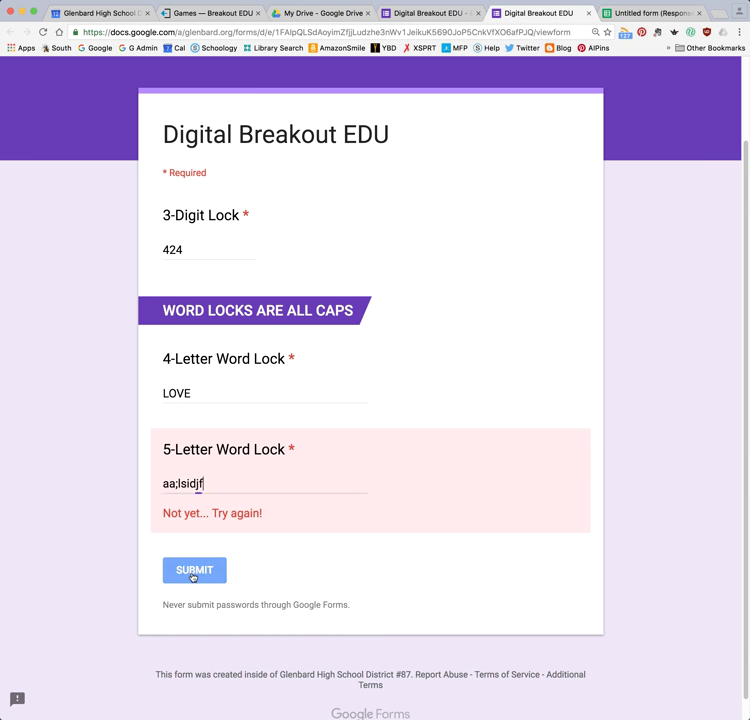
pyautogui.moveTo(214, 489); pyautogui.dragTo(25, 468)
pyautogui.write('APPLE')
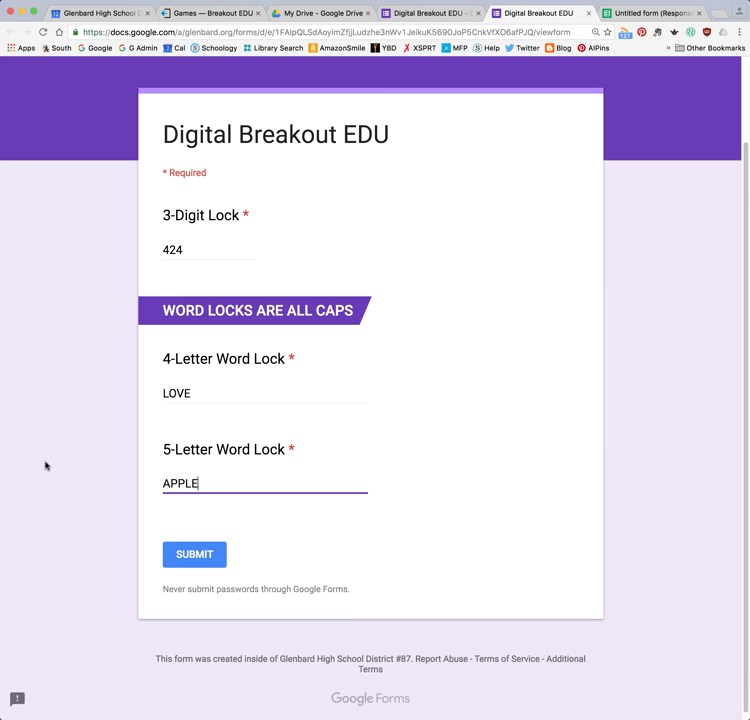
pyautogui.click(192, 556)
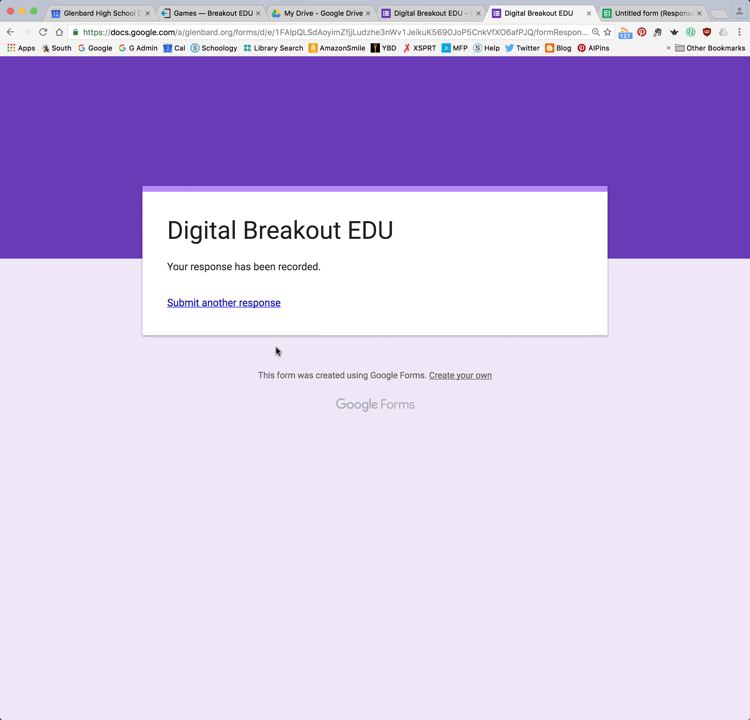
# Step: Close the response page and uncheck the district-users-only restriction in the form's Settings
pyautogui.click(588, 13)
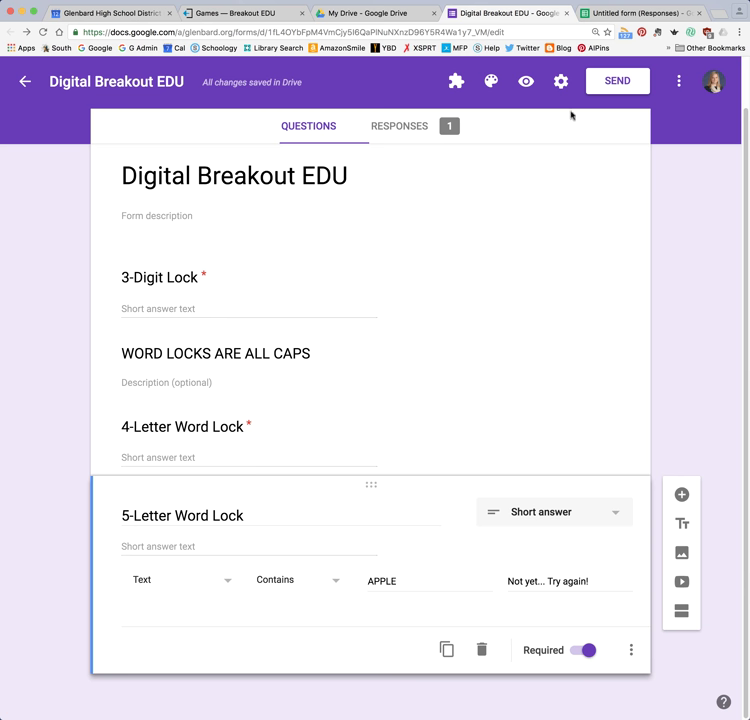
pyautogui.click(561, 81)
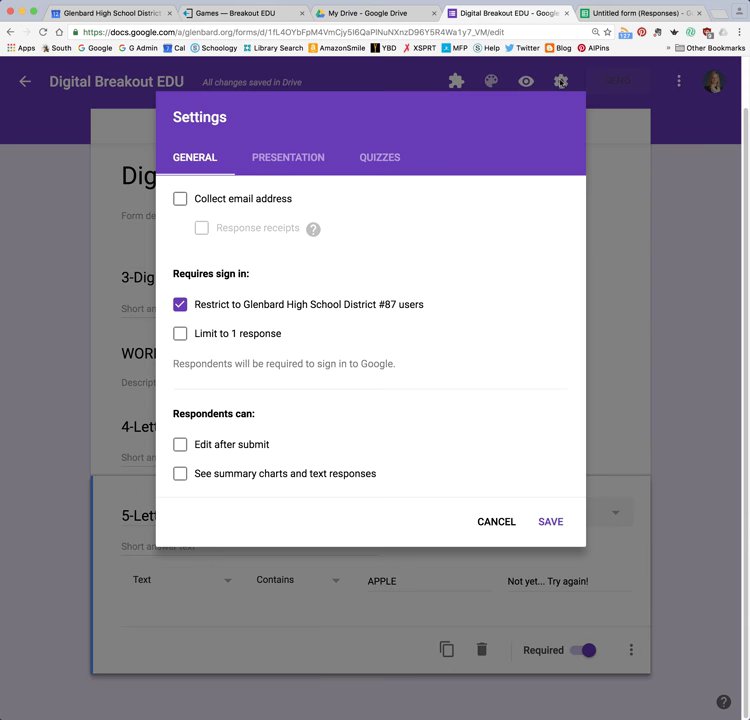
pyautogui.click(180, 305)
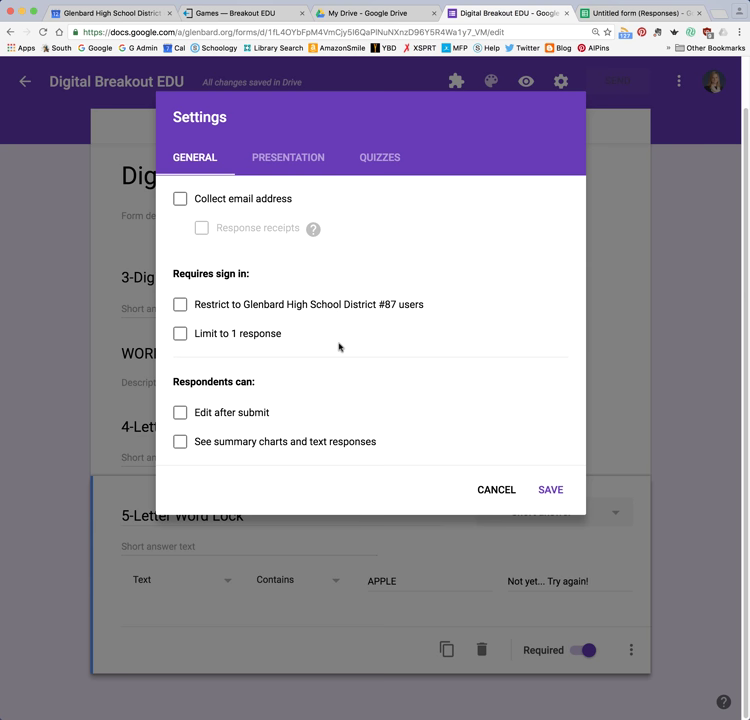
# Step: Save the settings, then copy the form's shortened link from the Send form dialog
pyautogui.click(553, 490)
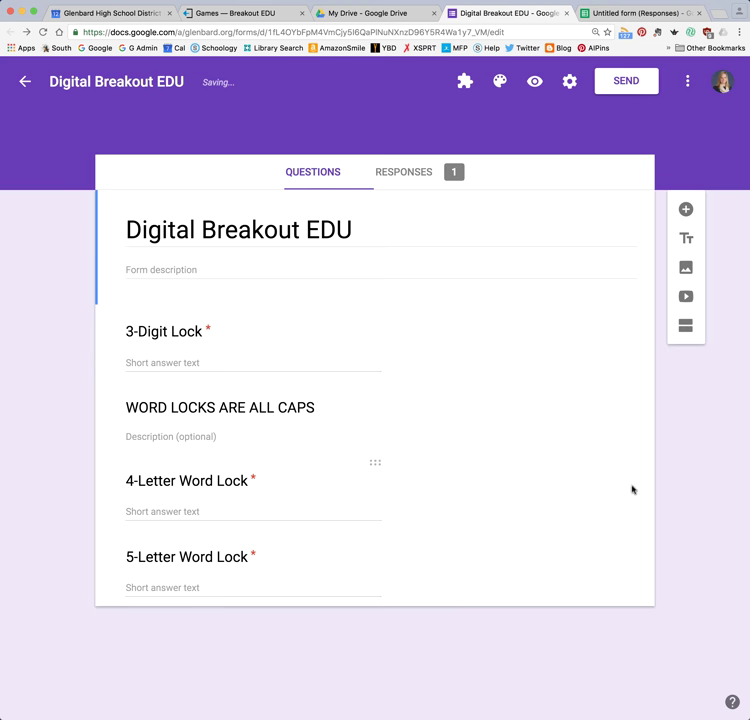
pyautogui.click(628, 83)
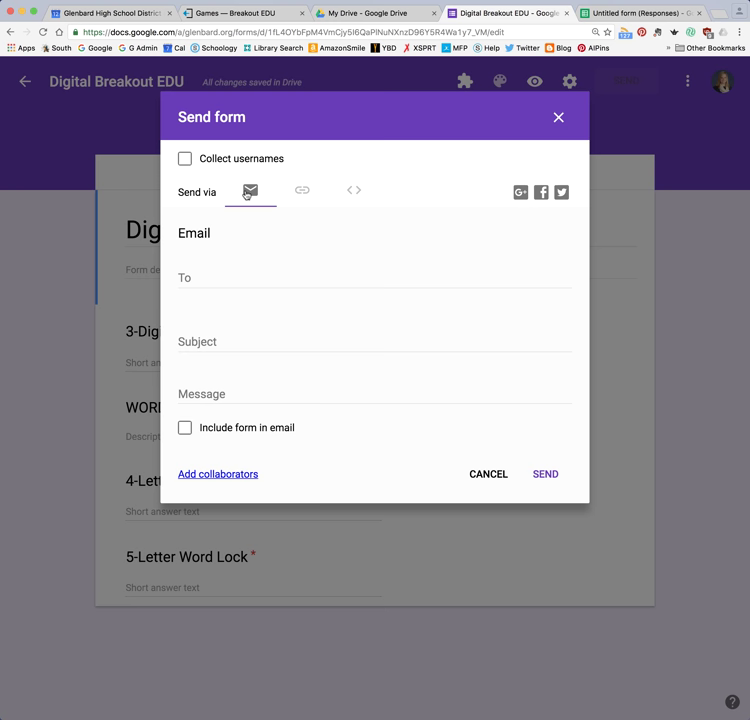
pyautogui.click(303, 194)
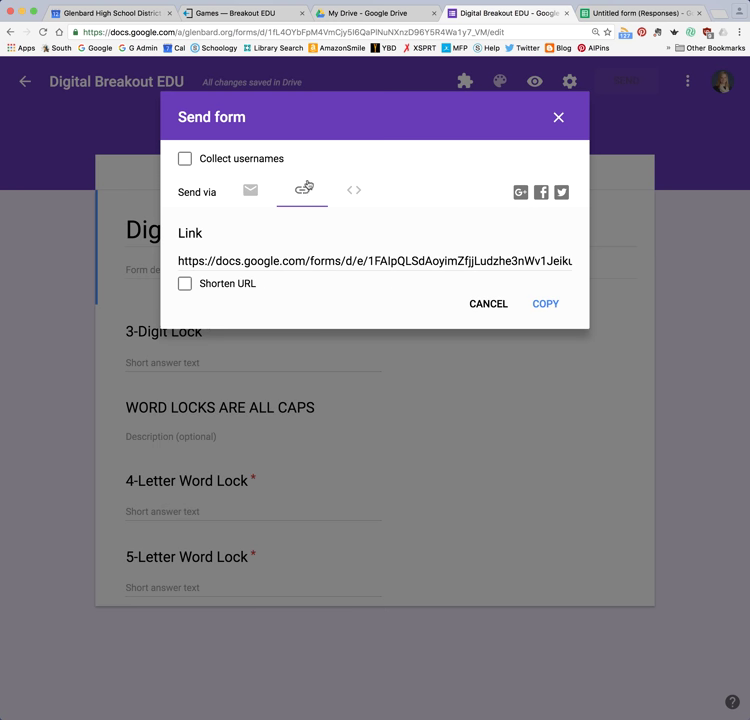
pyautogui.click(184, 283)
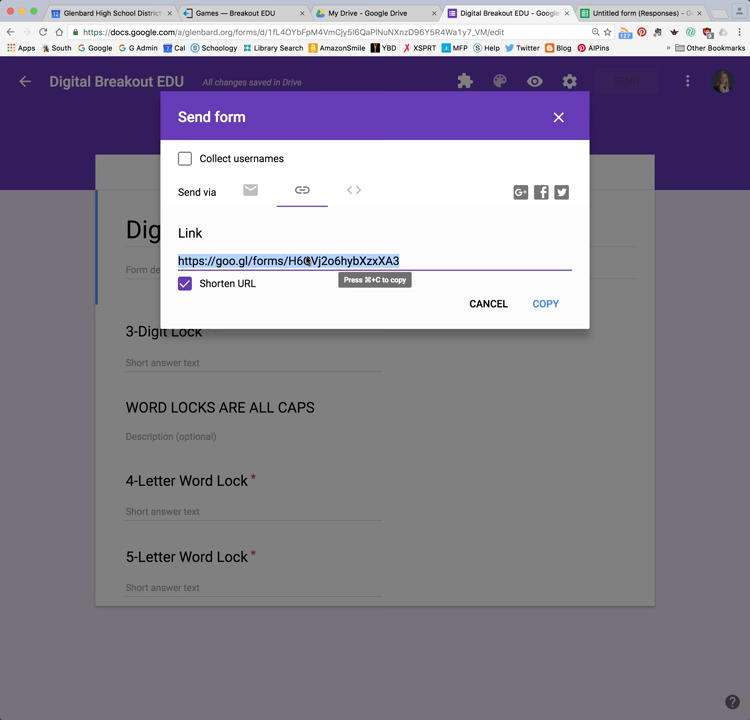
pyautogui.click(546, 304)
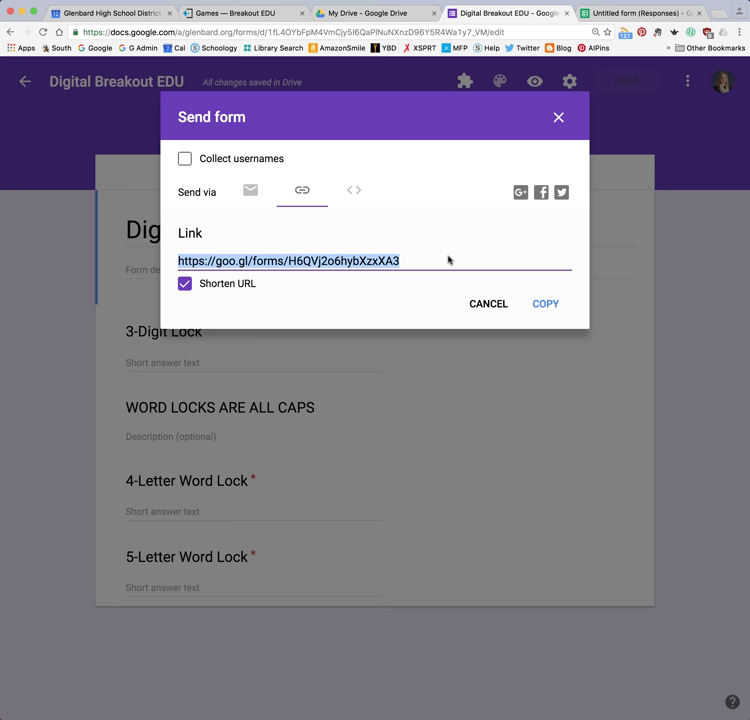
pyautogui.click(545, 305)
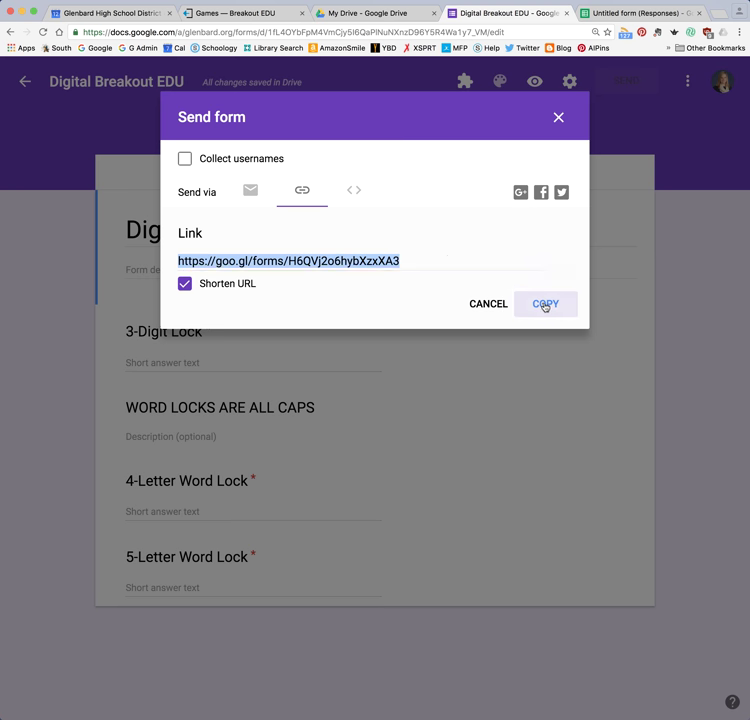
pyautogui.click(559, 118)
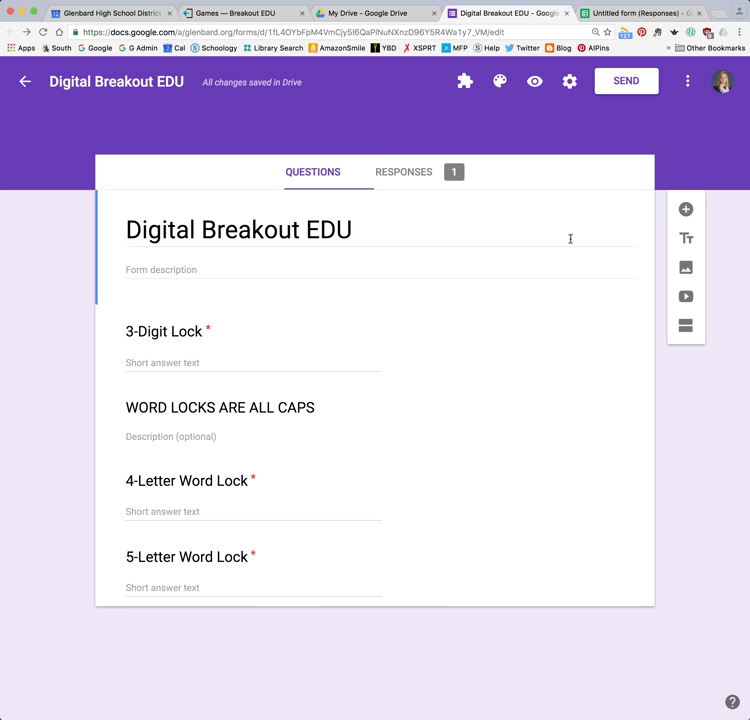
# Step: Search Google for 'qrstuff' in a new tab and open the QR Stuff generator site
pyautogui.click(720, 13)
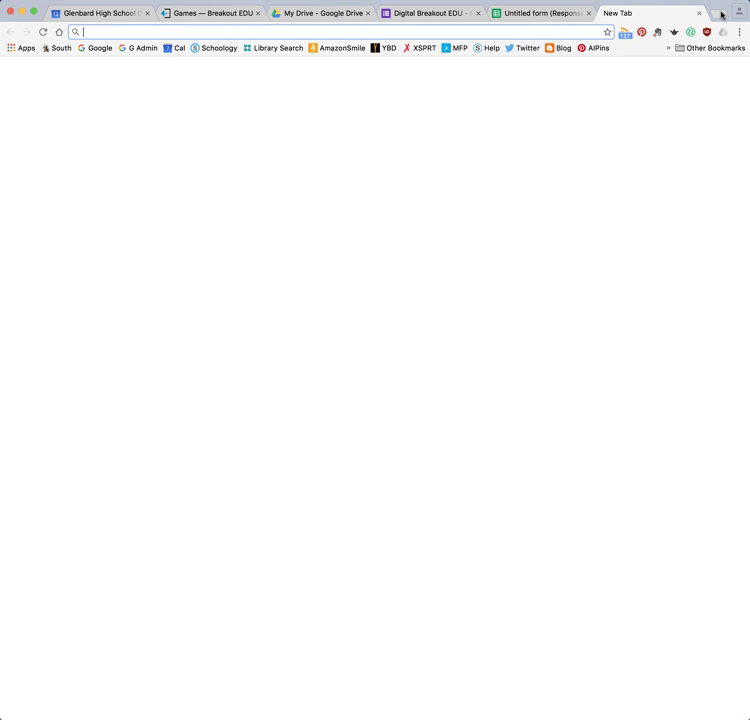
pyautogui.write('qrstuff')
pyautogui.press('Return')
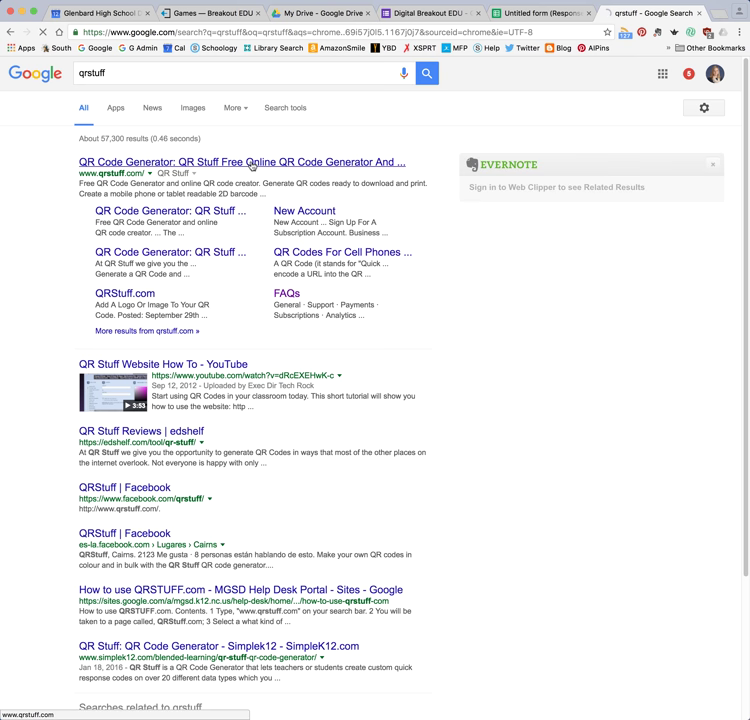
pyautogui.click(252, 164)
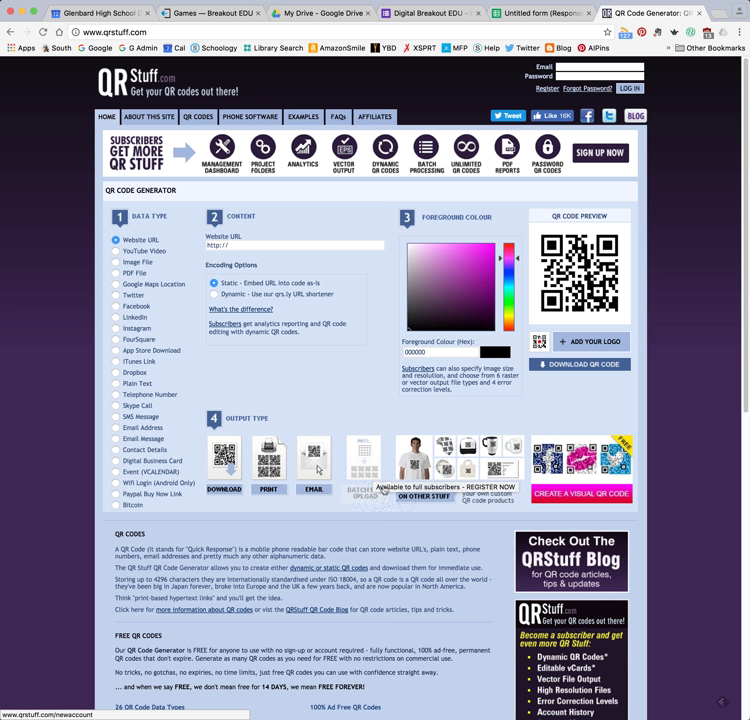
# Step: Generate a QR code from the pasted shortened form link, download it as PNG, and return to the form
pyautogui.click(234, 243)
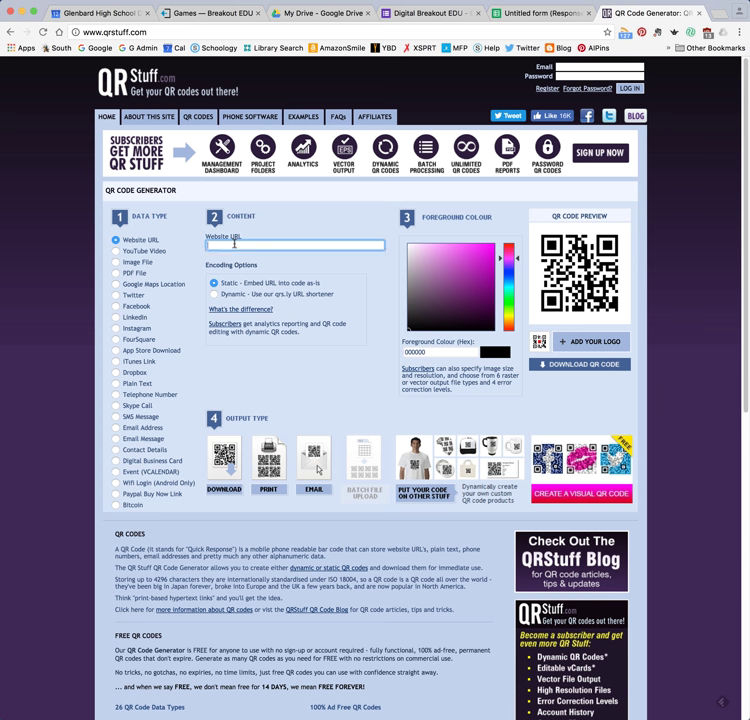
pyautogui.click(234, 243)
pyautogui.press('super+v')
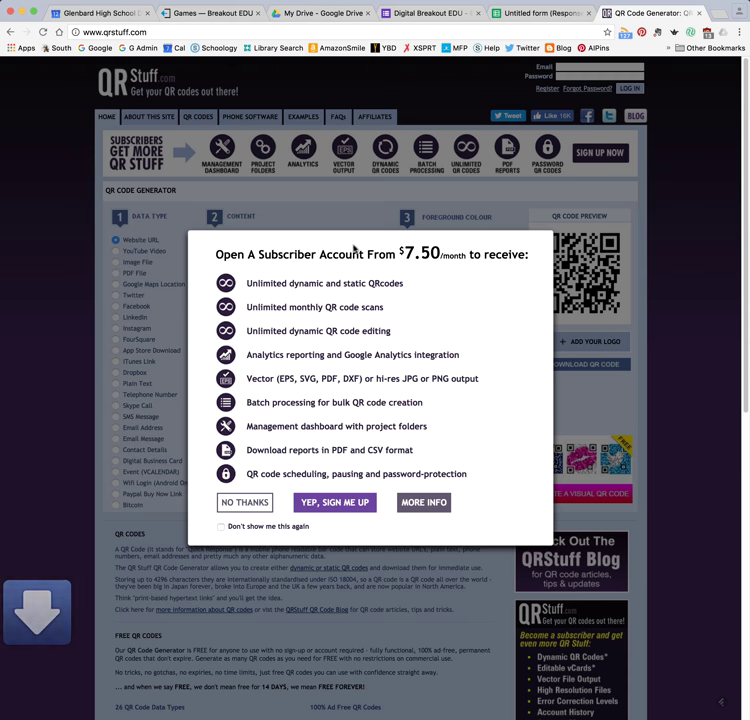
pyautogui.click(231, 500)
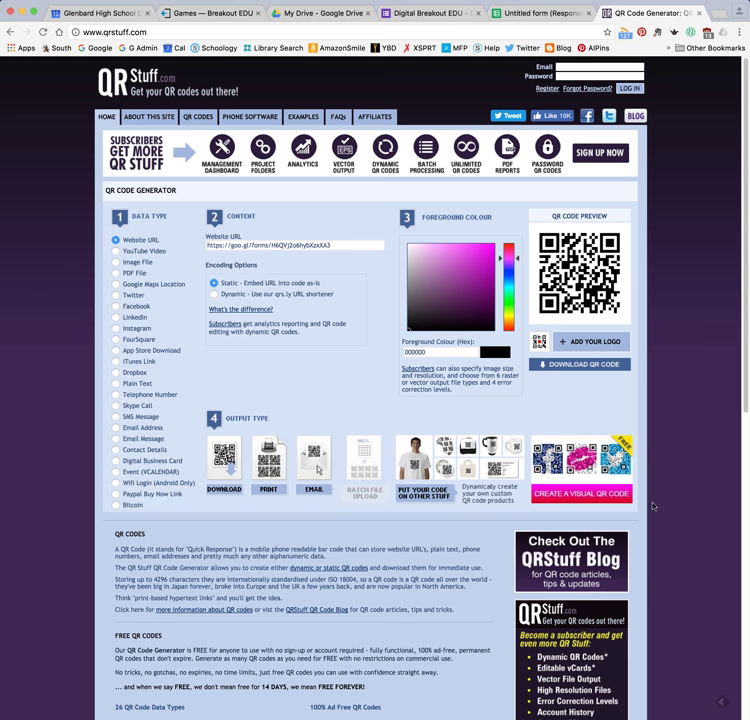
pyautogui.click(576, 365)
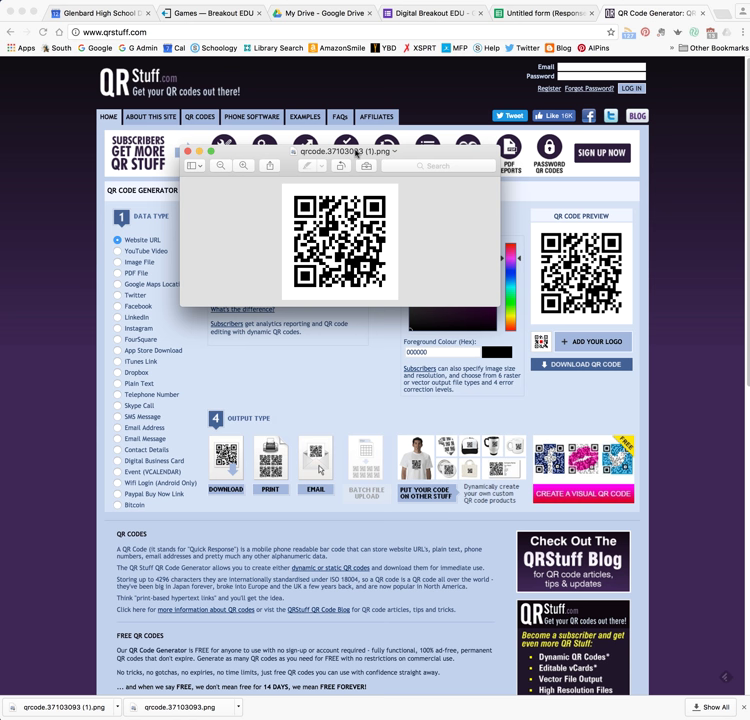
pyautogui.click(188, 152)
pyautogui.click(425, 14)
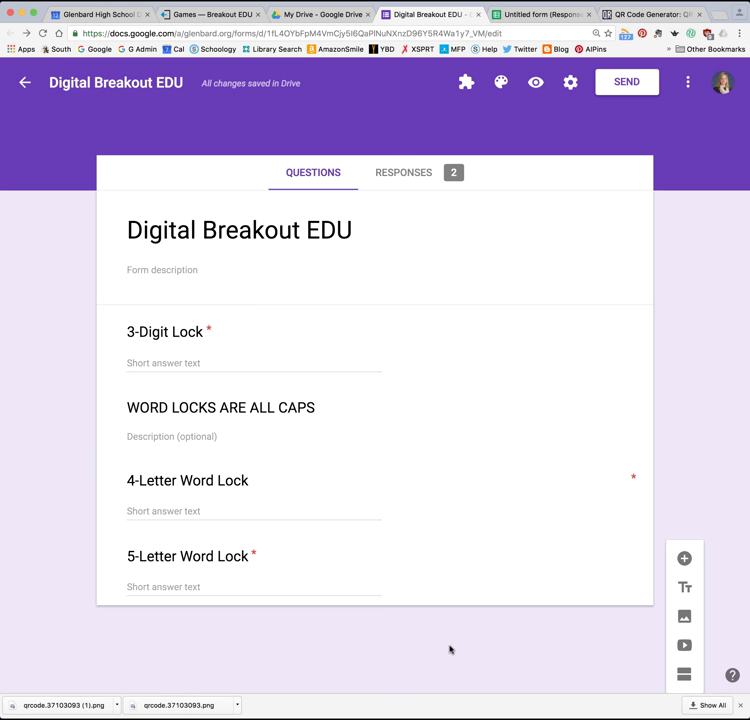
# Step: Add a second section titled 'Part 2' with a title and description block
pyautogui.click(439, 591)
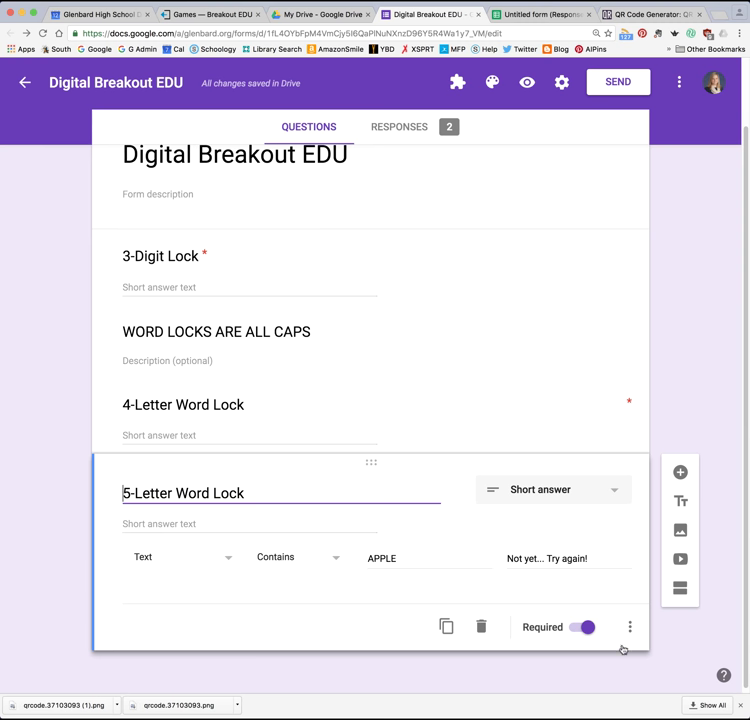
pyautogui.click(680, 591)
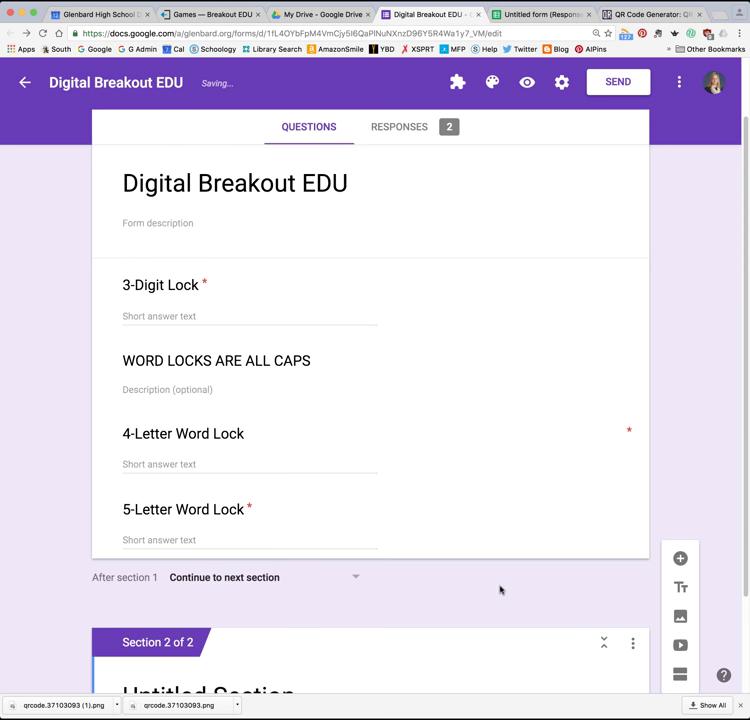
pyautogui.scroll(-1, 443, 585)
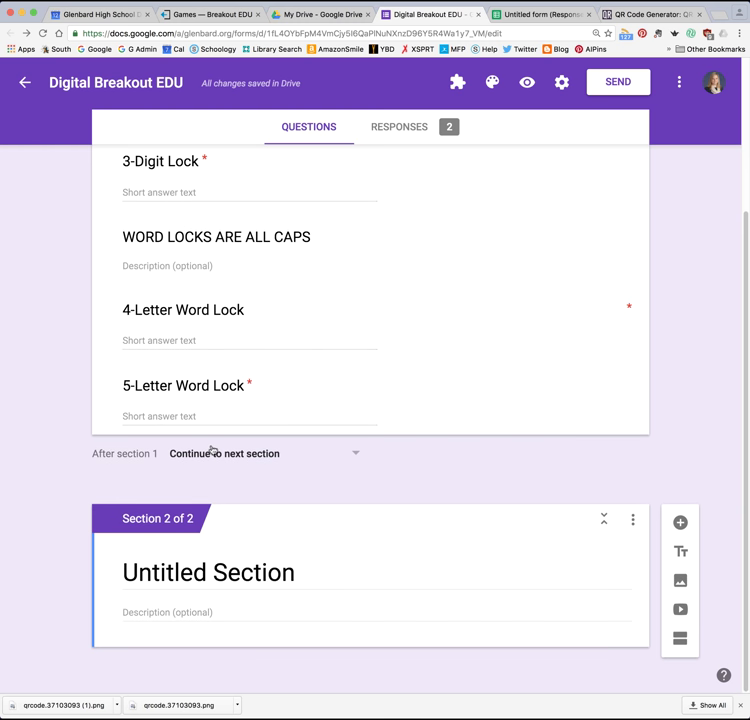
pyautogui.click(218, 573)
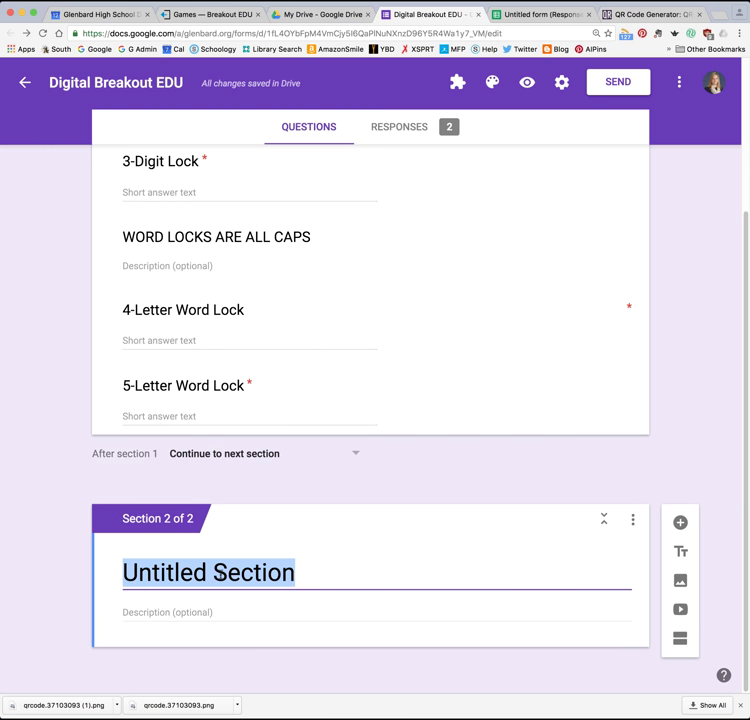
pyautogui.write('Part 2')
pyautogui.click(215, 607)
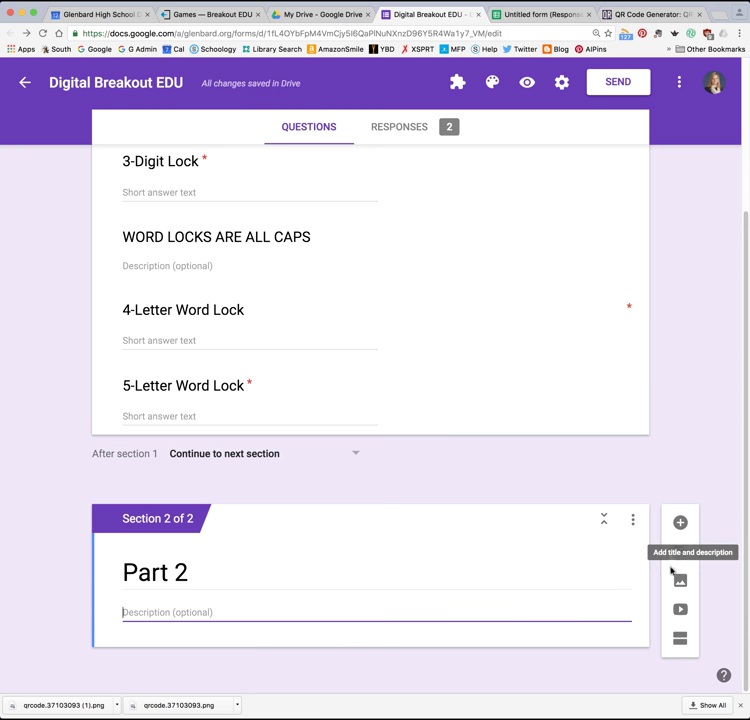
pyautogui.click(680, 552)
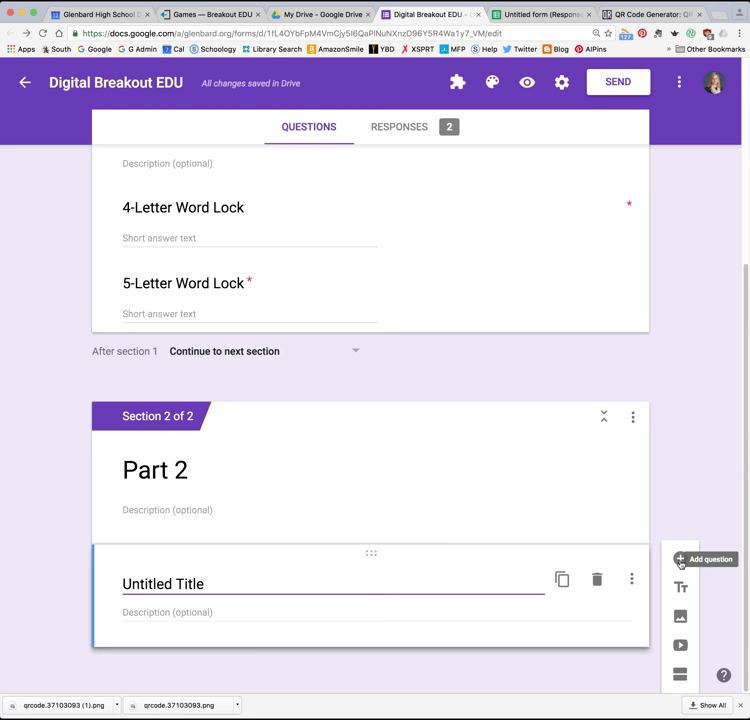
# Step: Add a required short-answer question to Part 2 with Number, Greater than response validation
pyautogui.click(680, 561)
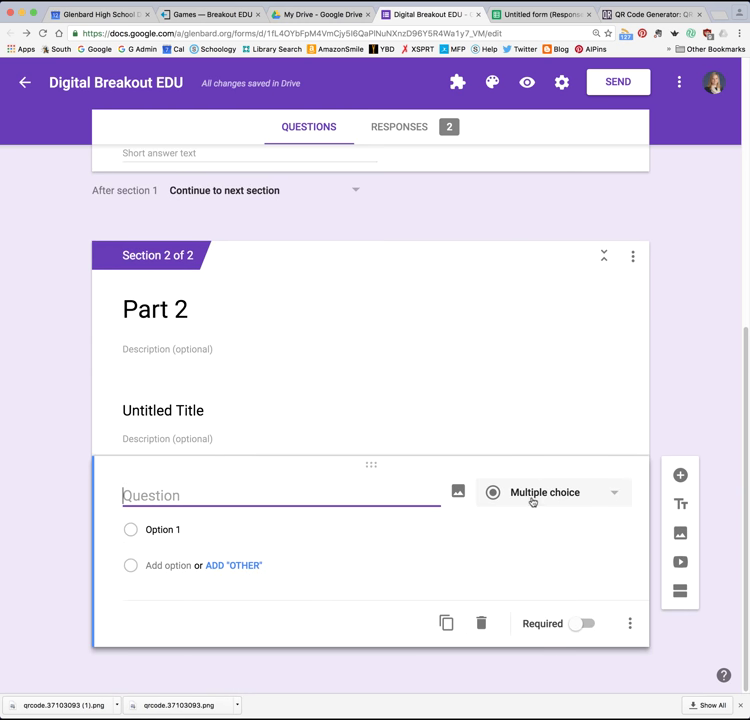
pyautogui.click(532, 500)
pyautogui.rightClick(524, 418)
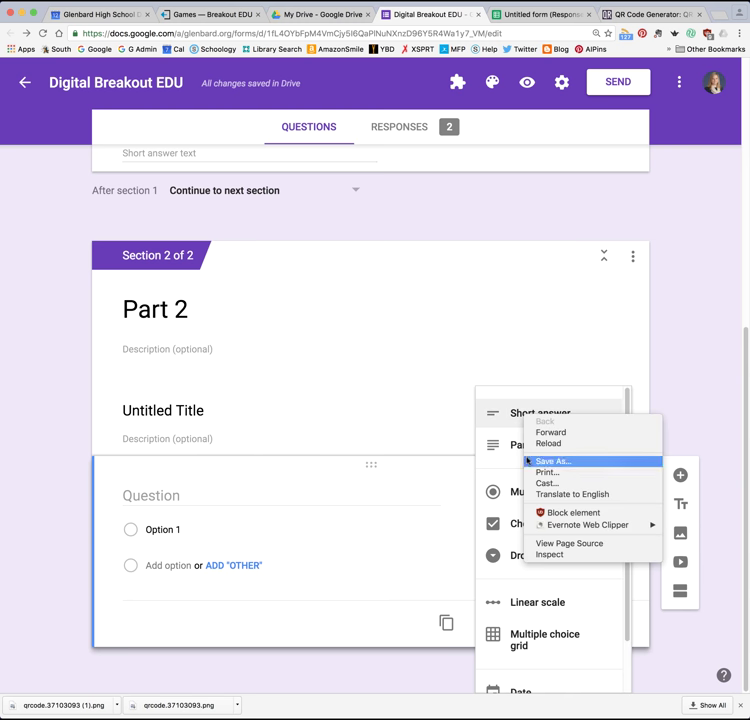
pyautogui.click(526, 418)
pyautogui.click(219, 522)
pyautogui.click(588, 624)
pyautogui.click(629, 623)
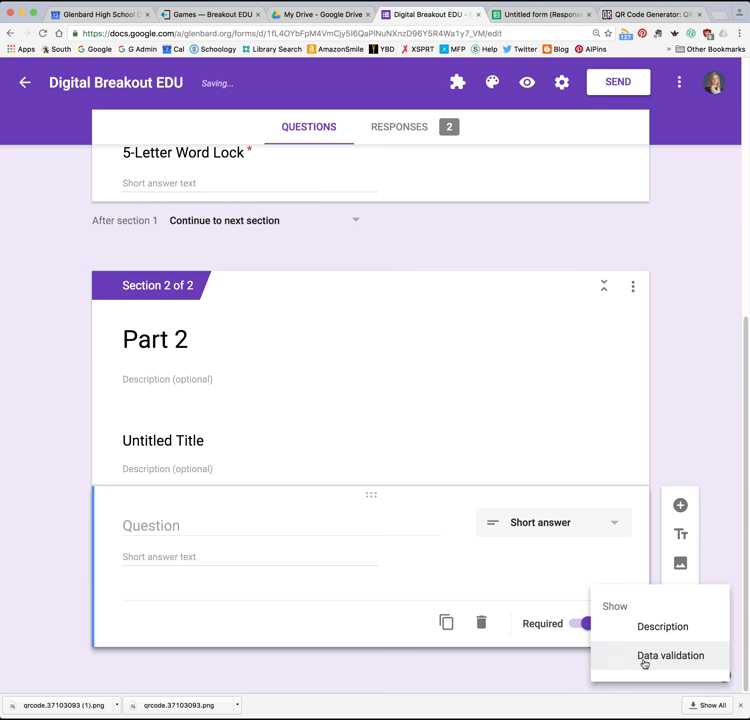
pyautogui.click(643, 656)
pyautogui.click(164, 592)
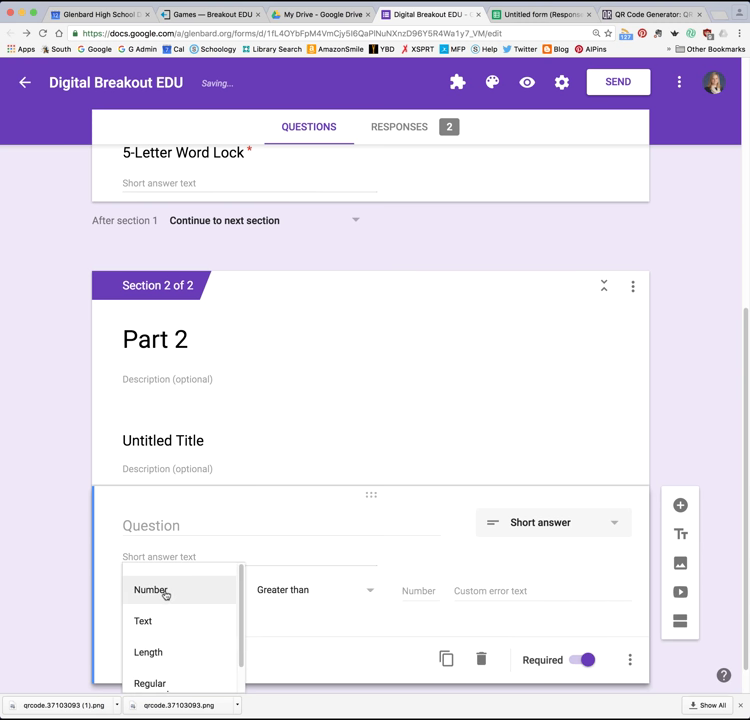
pyautogui.moveTo(239, 609); pyautogui.dragTo(243, 578)
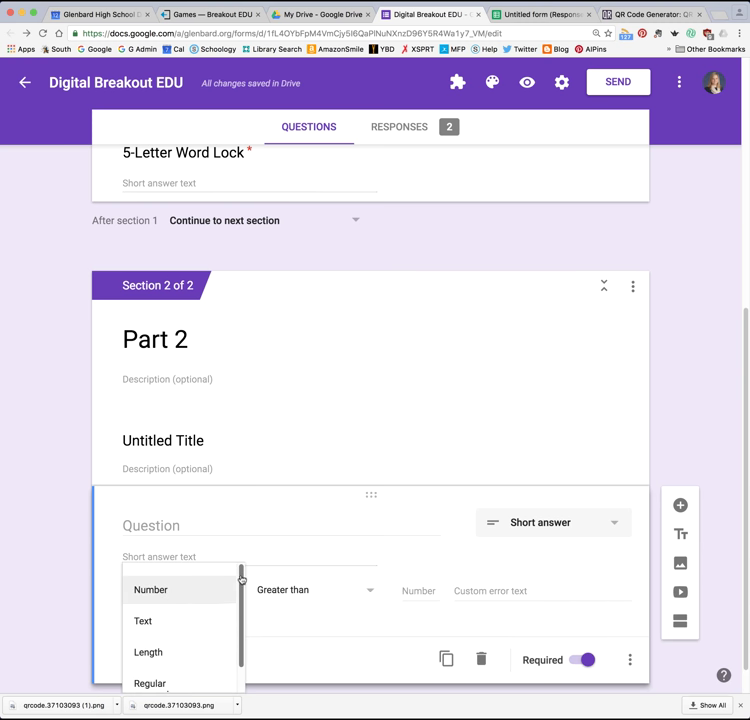
pyautogui.click(331, 593)
pyautogui.click(331, 593)
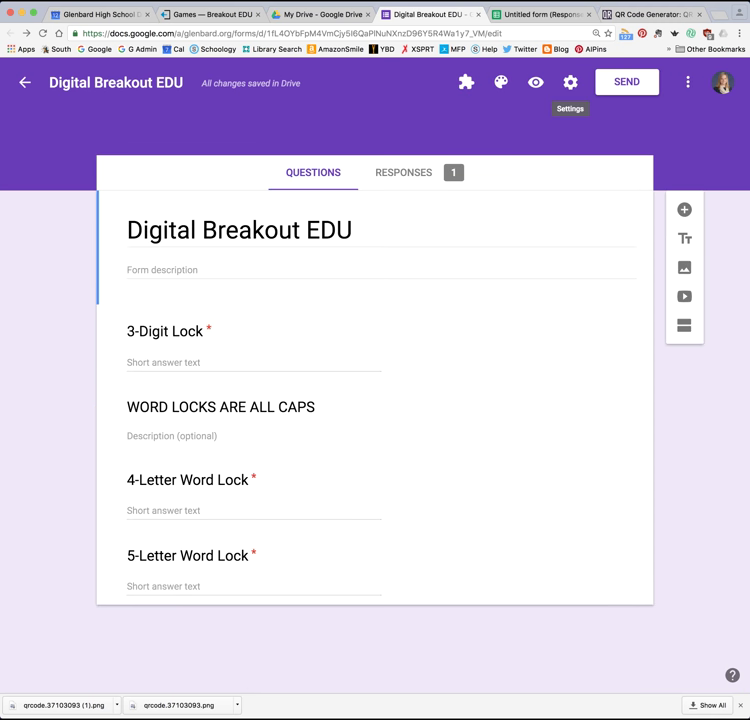
# Step: Set the Presentation confirmation message to 'CONGRATULATIONS! Come up to the front for a treat!' and save
pyautogui.click(569, 83)
pyautogui.click(300, 160)
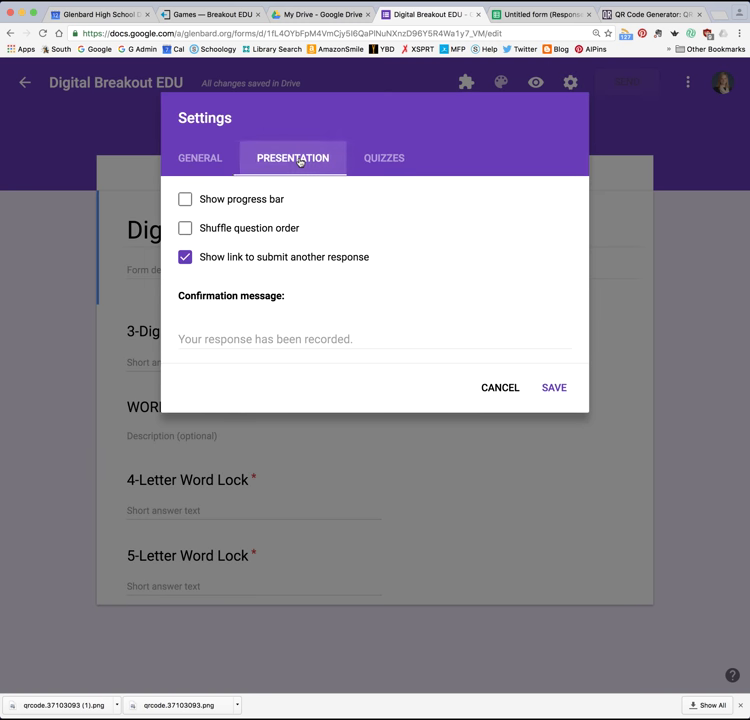
pyautogui.click(244, 337)
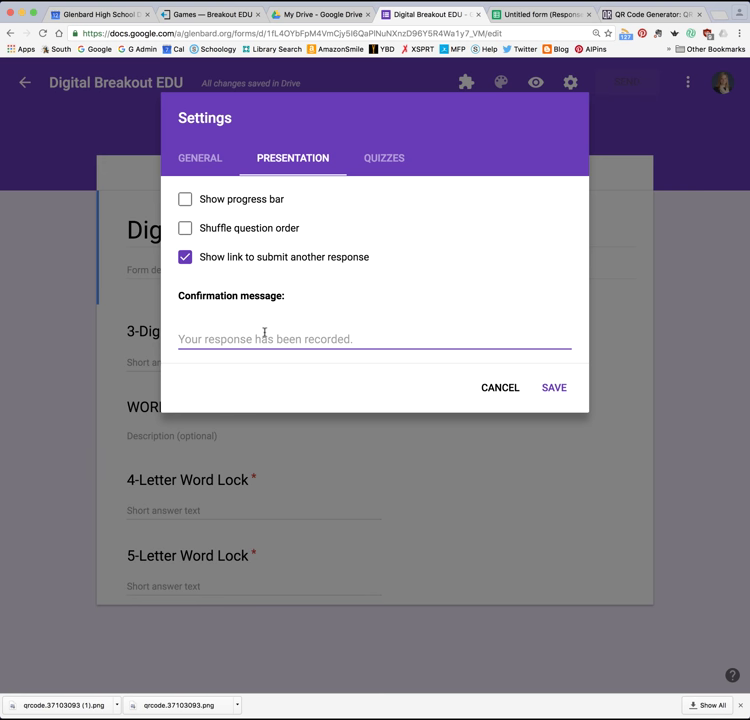
pyautogui.write('CONGRATULATIO')
pyautogui.write('NS~!')
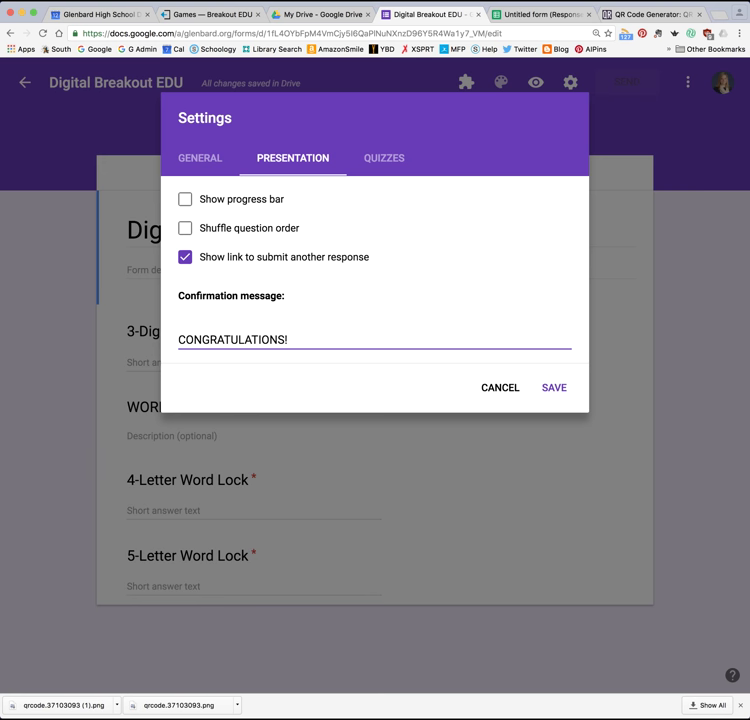
pyautogui.write('Come up to the front for a treat!')
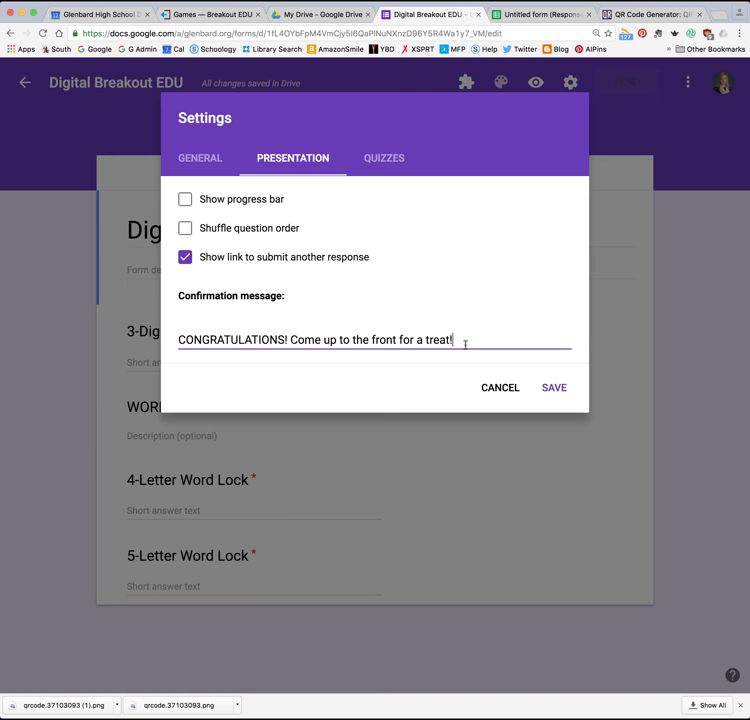
pyautogui.click(557, 395)
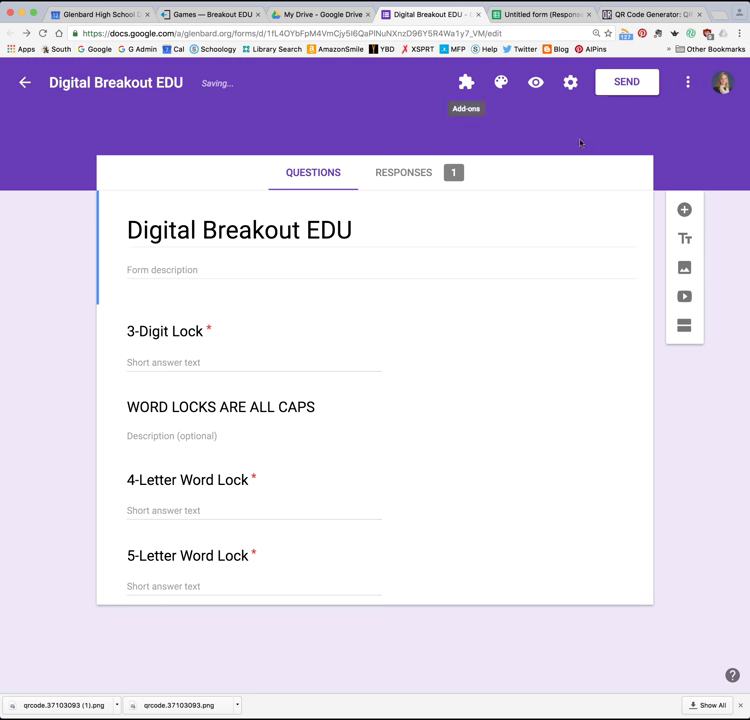
# Step: Preview the form, submit answers 424, LOVE and APPLE, then close the confirmation tab
pyautogui.click(530, 85)
pyautogui.click(198, 343)
pyautogui.write('424')
pyautogui.click(233, 491)
pyautogui.write('LOVE')
pyautogui.click(213, 584)
pyautogui.write('APPLE')
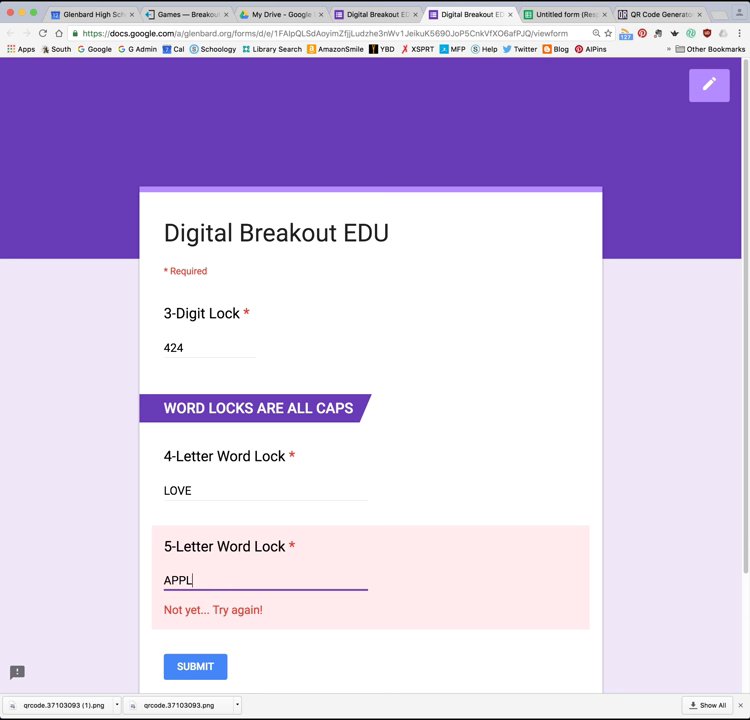
pyautogui.click(199, 648)
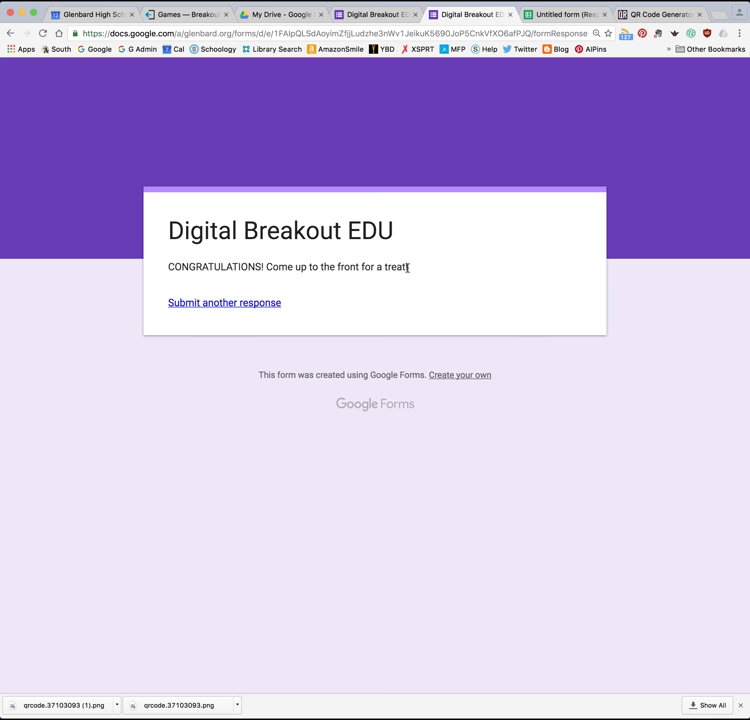
pyautogui.press('super+w')
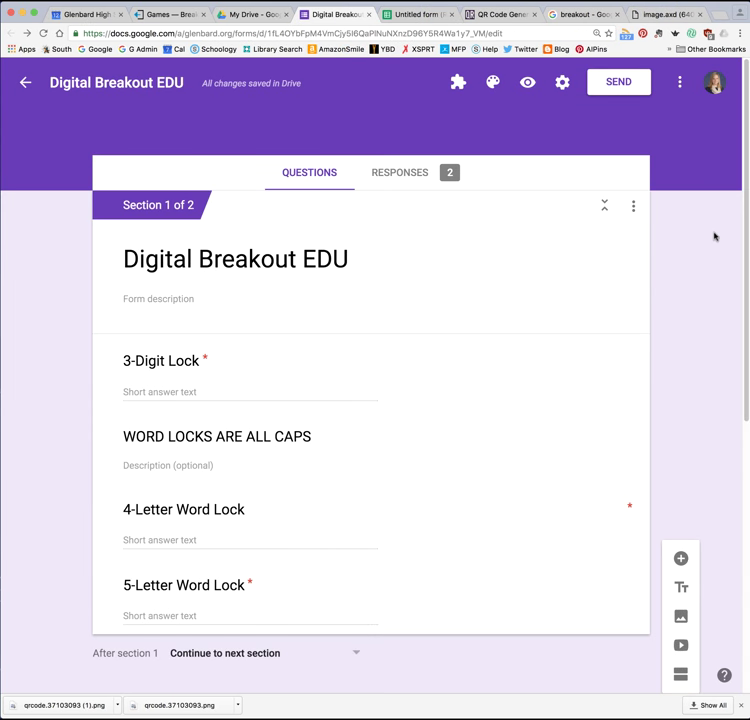
# Step: Apply the pink colour theme to the form
pyautogui.click(494, 84)
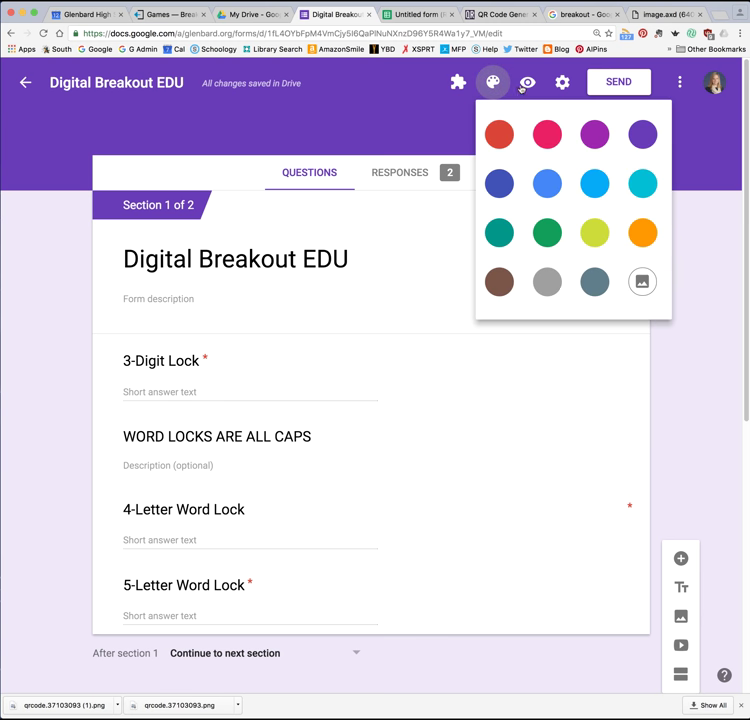
pyautogui.press('Return')
pyautogui.click(492, 82)
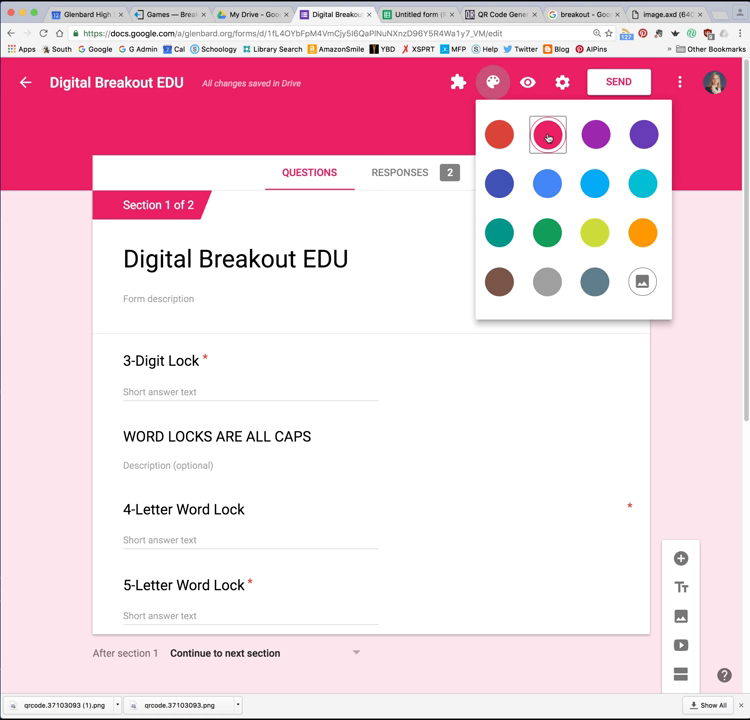
# Step: Try the yarn header photo, then try uploading a custom header photo
pyautogui.click(642, 287)
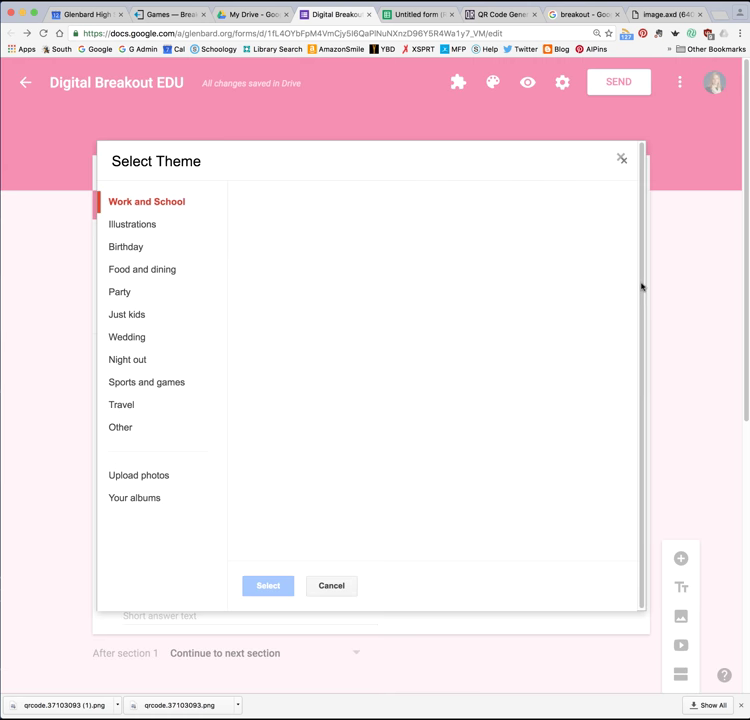
pyautogui.scroll(-2, 430, 290)
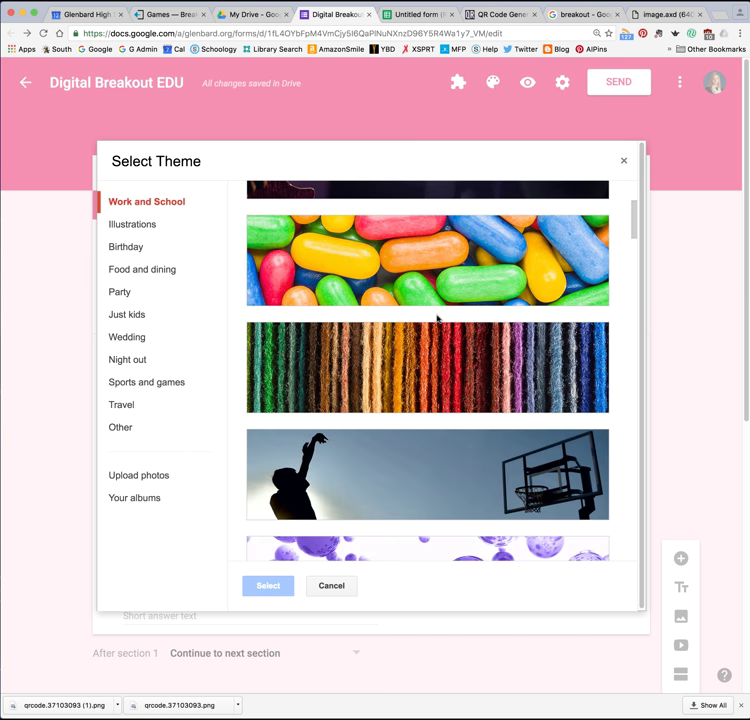
pyautogui.click(409, 365)
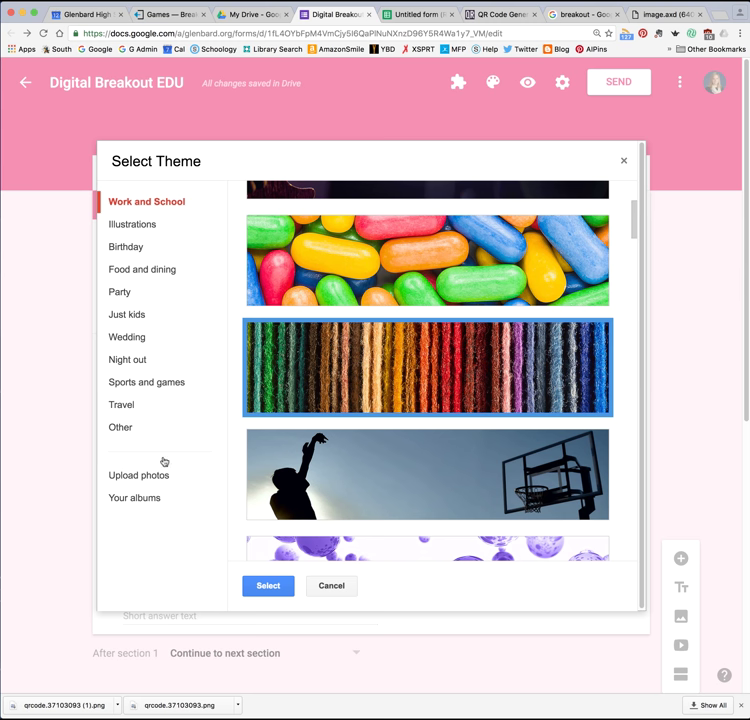
pyautogui.click(141, 477)
pyautogui.moveTo(449, 348); pyautogui.dragTo(392, 315)
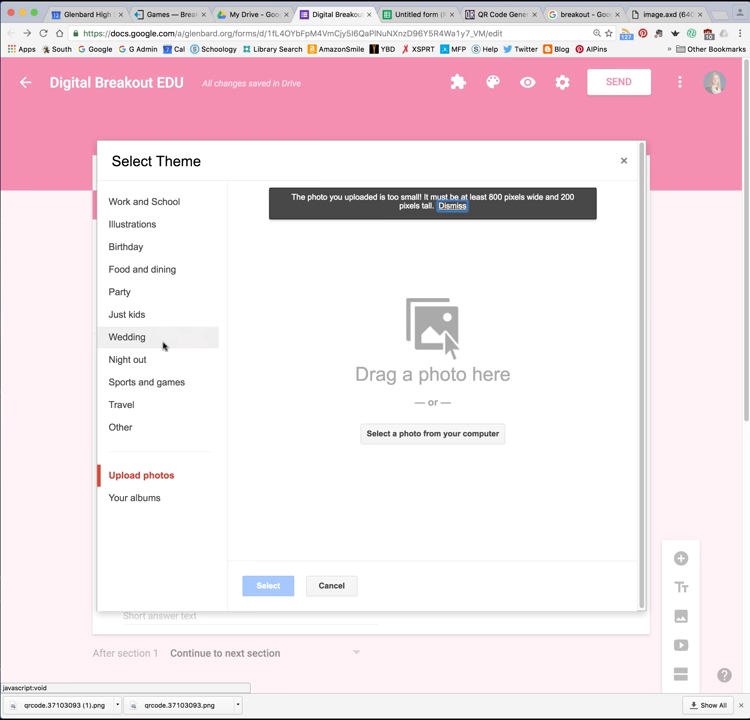
# Step: Apply the basketball photo from Sports and games as the form header
pyautogui.click(142, 384)
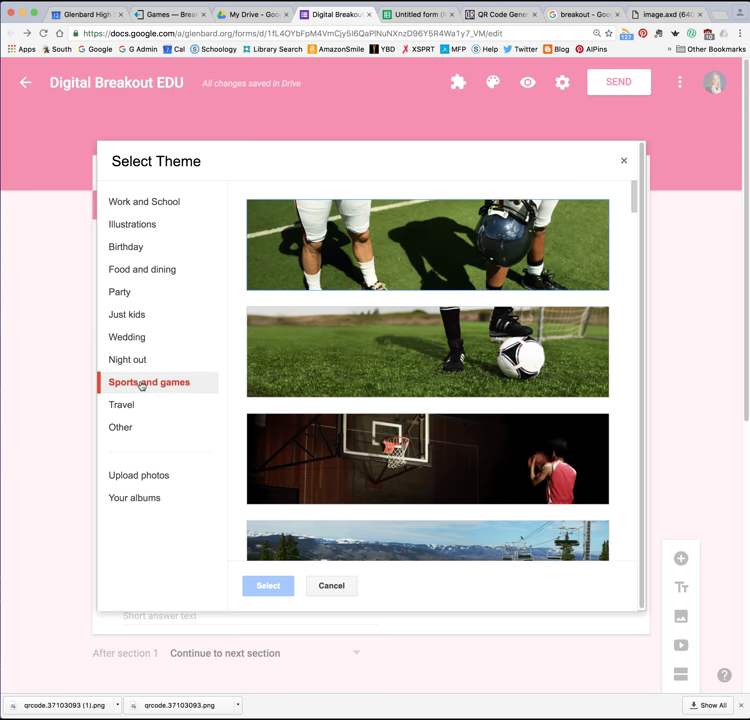
pyautogui.click(363, 447)
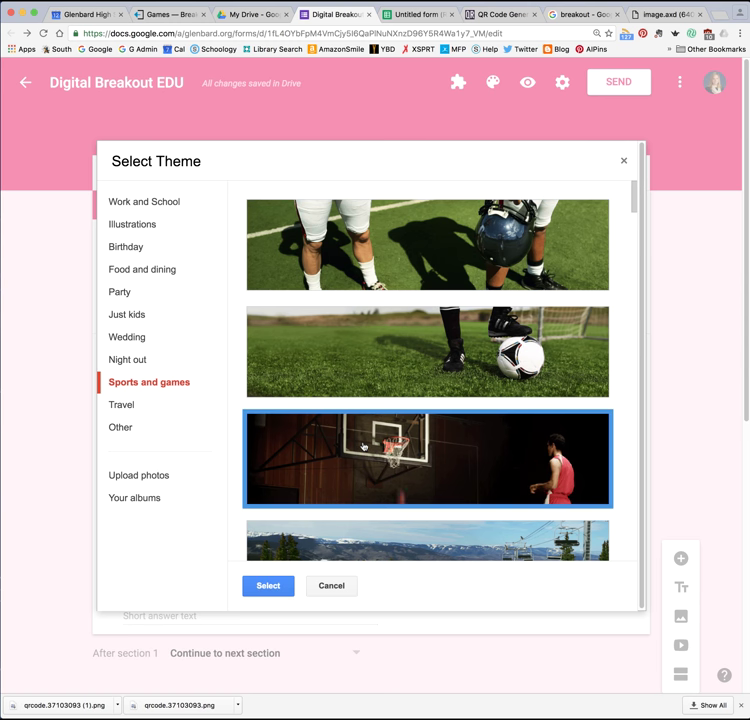
pyautogui.click(275, 588)
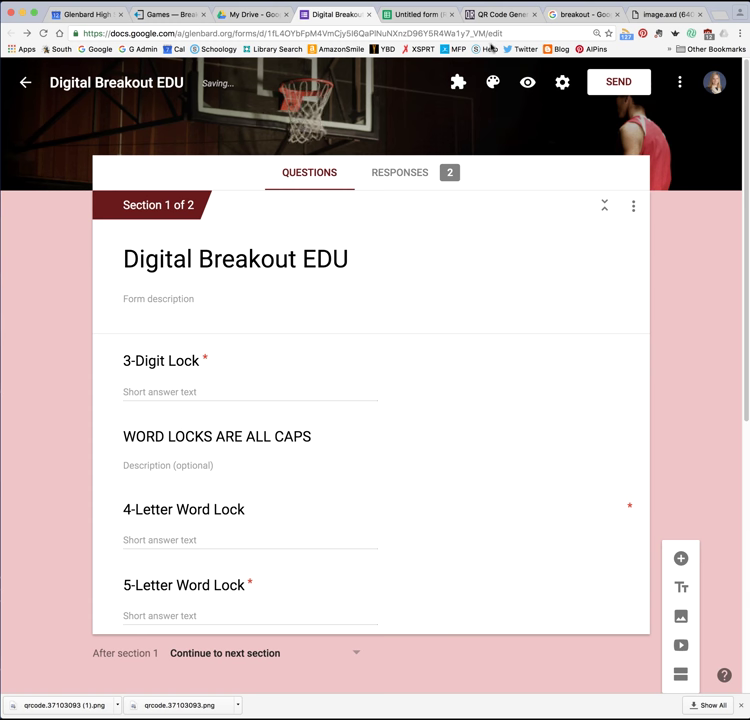
# Step: Switch the theme colour to grey and apply the football players header photo
pyautogui.click(492, 82)
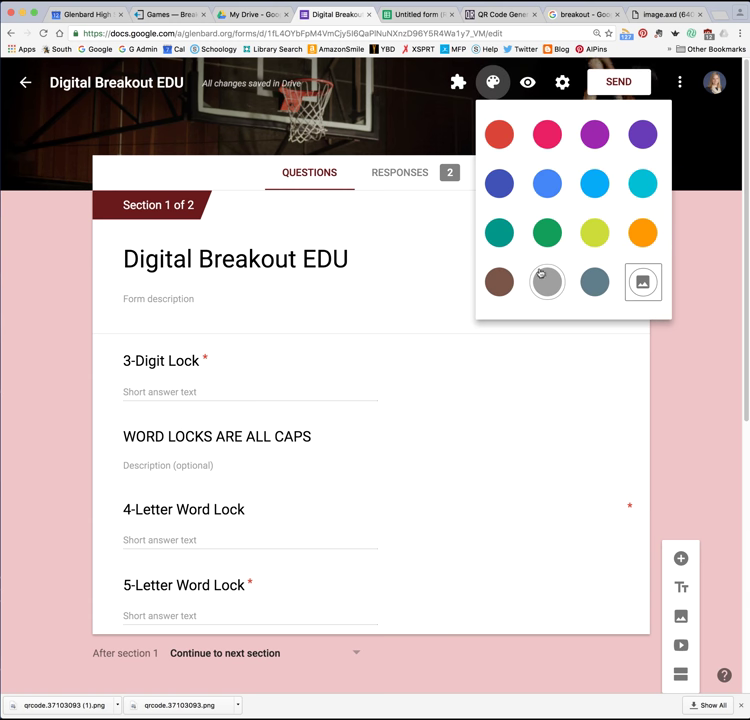
pyautogui.click(539, 276)
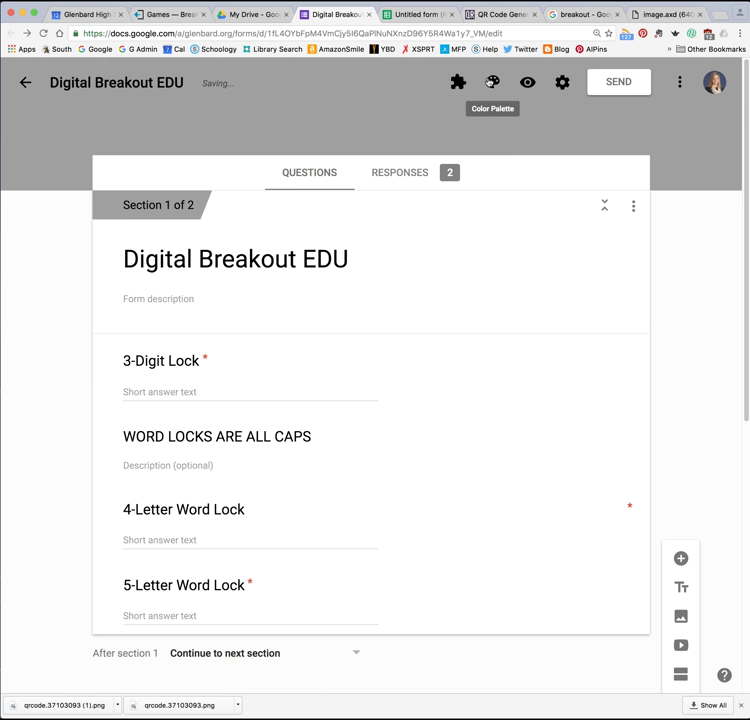
pyautogui.click(492, 82)
pyautogui.click(641, 281)
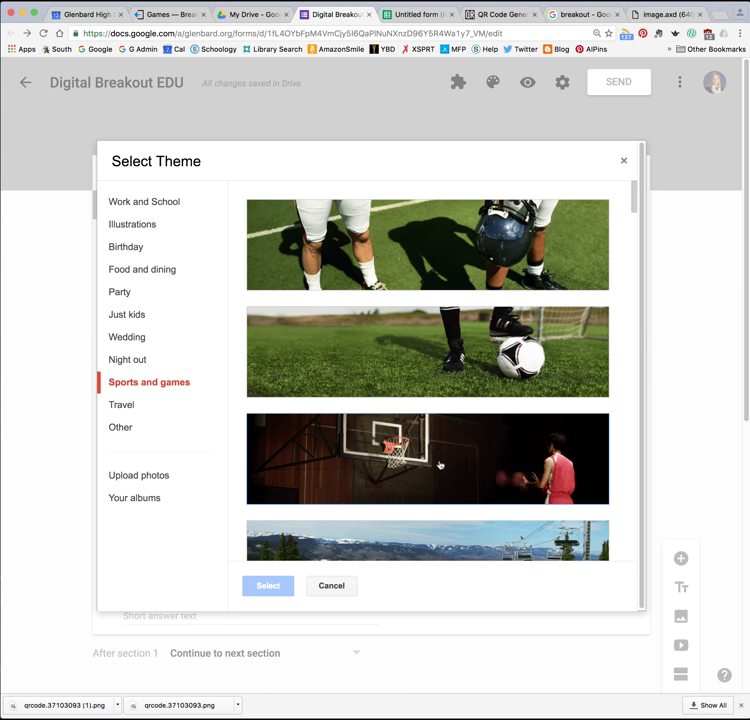
pyautogui.click(390, 239)
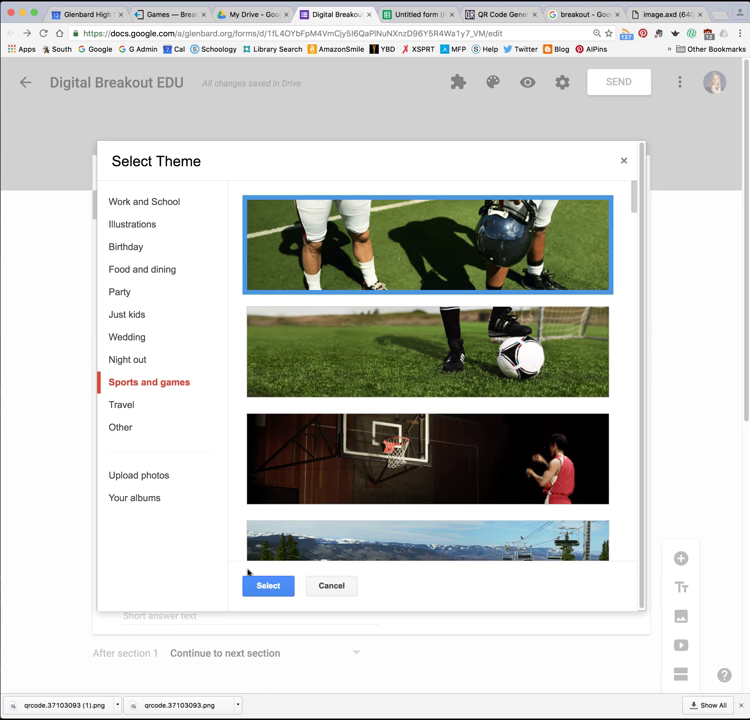
pyautogui.click(268, 585)
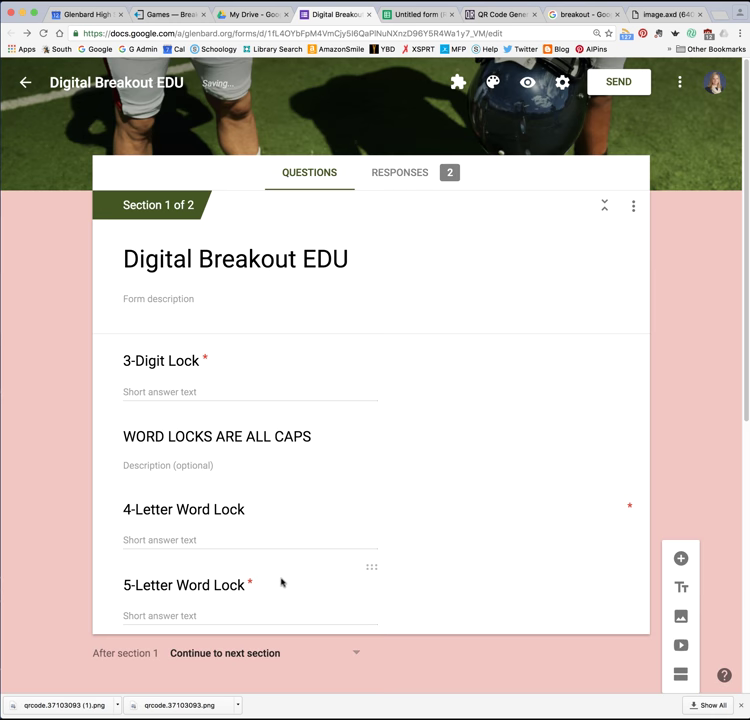
# Step: Preview the Digital Breakout EDU form and scroll through its football header and lock questions
pyautogui.click(528, 84)
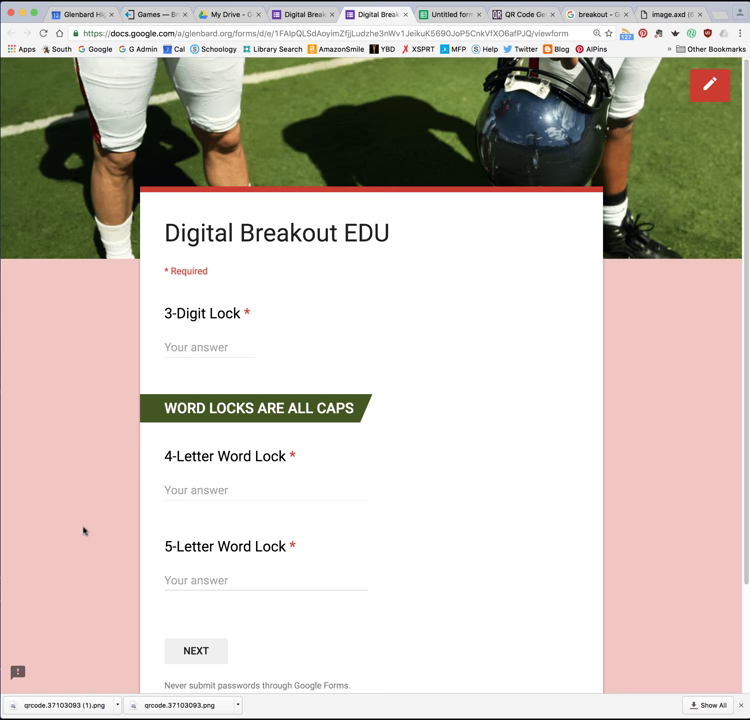
pyautogui.scroll(-1, 96, 485)
pyautogui.scroll(-3, 95, 485)
pyautogui.scroll(4, 93, 485)
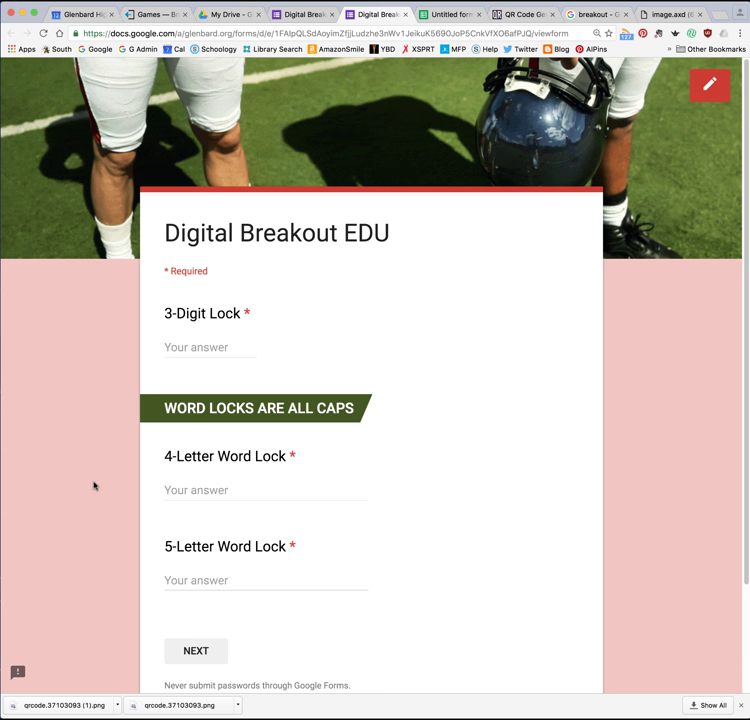